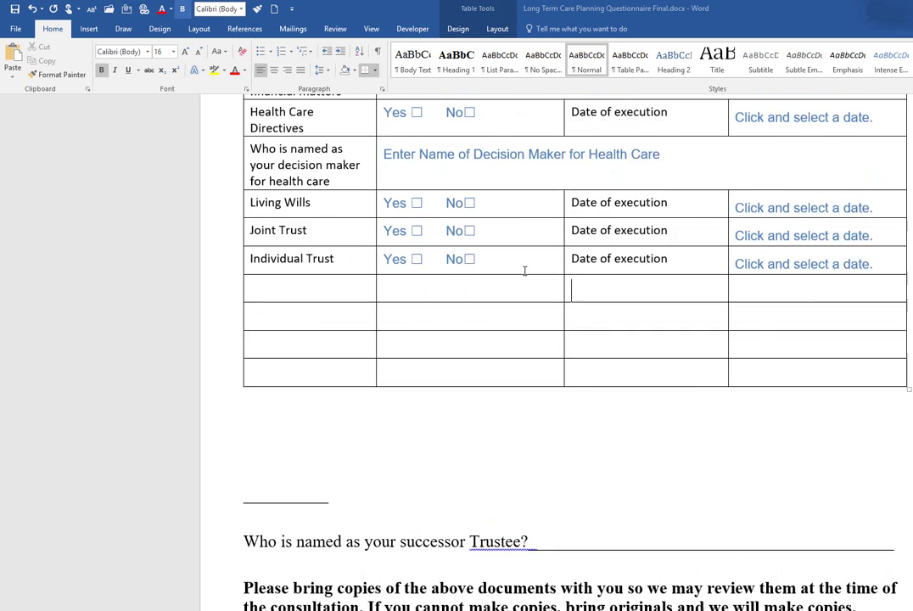
Move the text "Who is named as your successor Trustee" from below the table into the empty cell under Individual Trust
scroll(525, 271, "up", 3)
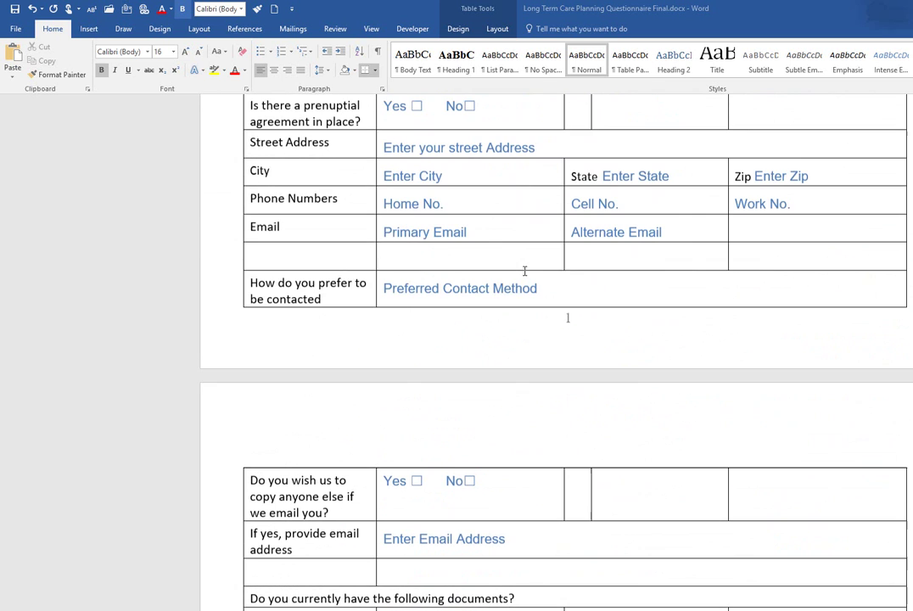
scroll(495, 215, "down", 2)
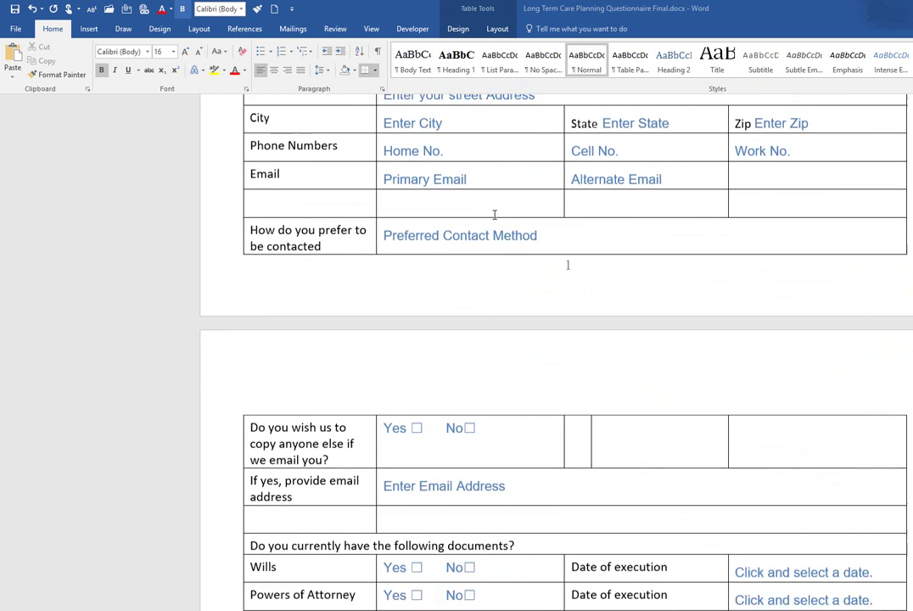
left_click(440, 419)
scroll(442, 421, "down", 10)
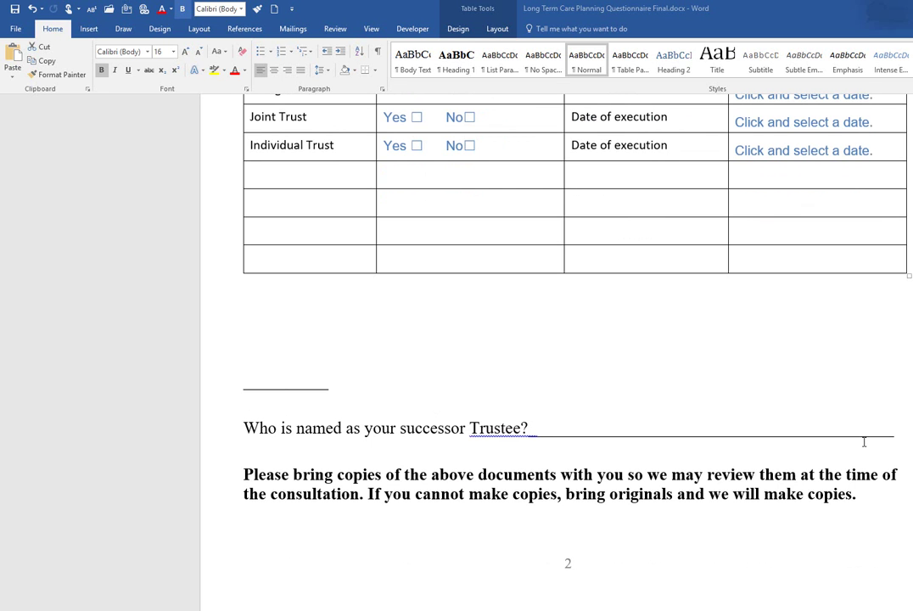
scroll(695, 426, "up", 2)
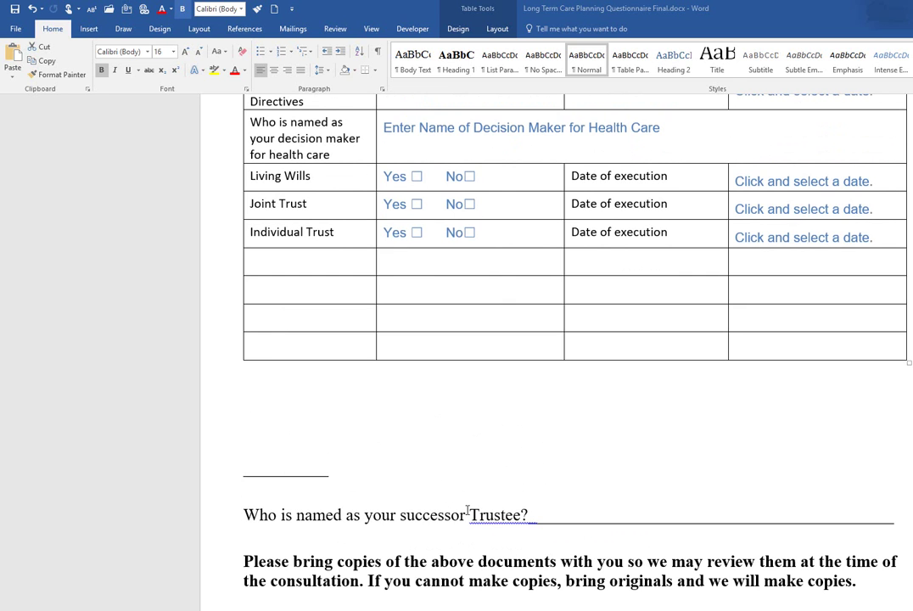
left_click_drag(526, 515, 257, 514)
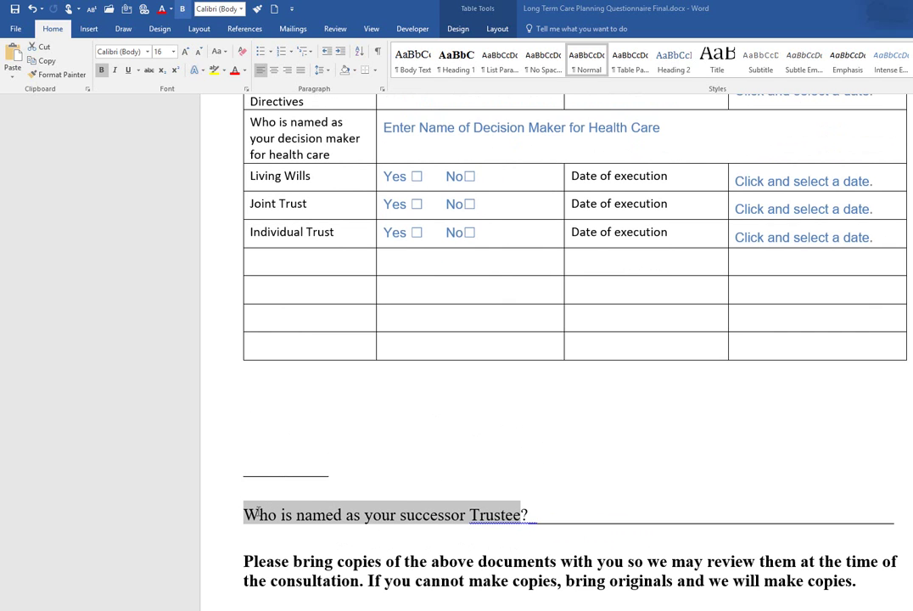
right_click(258, 515)
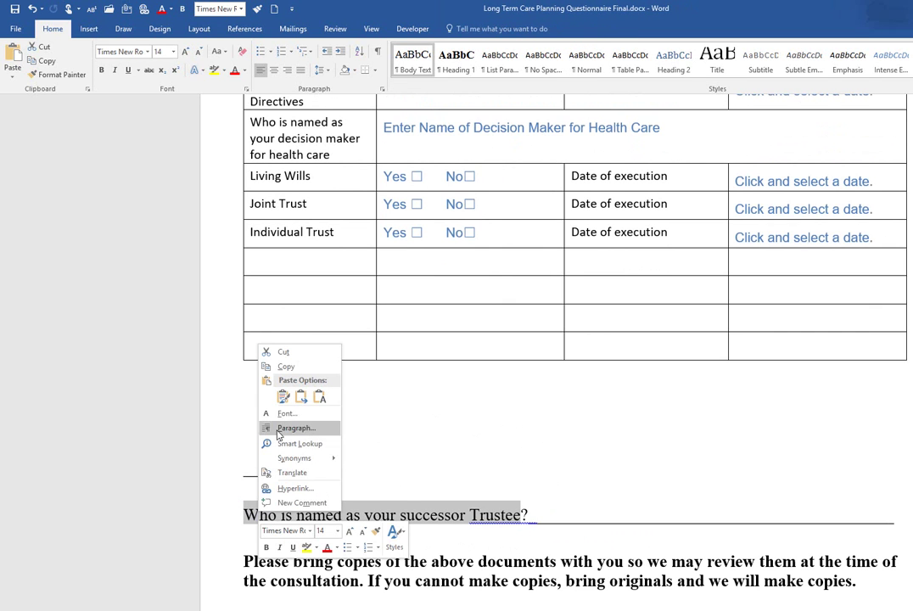
left_click(283, 351)
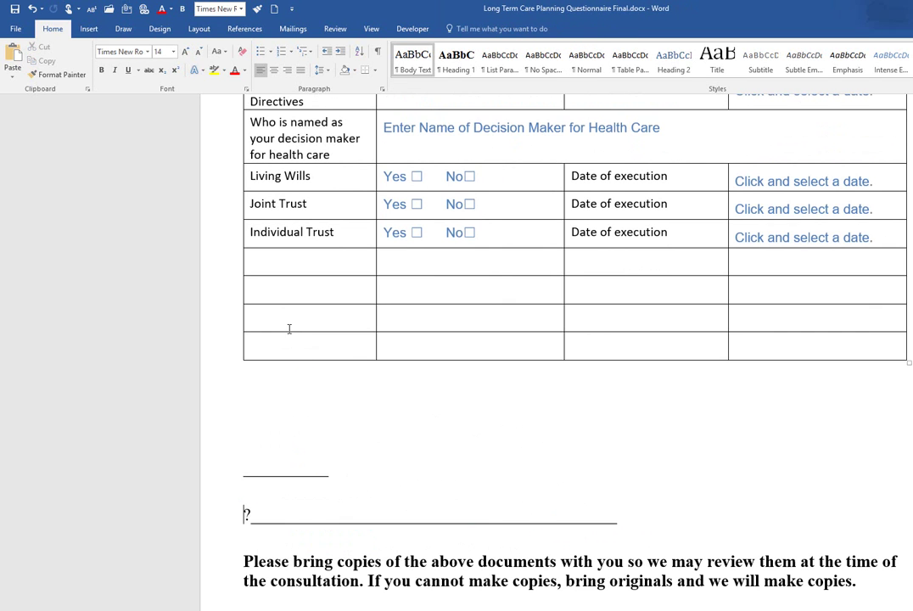
left_click(281, 264)
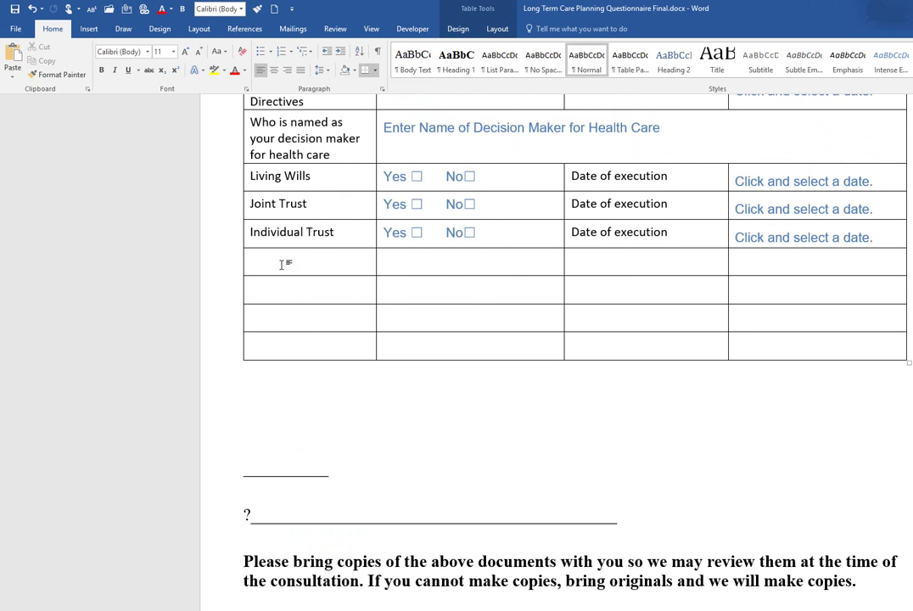
key("ctrl+v")
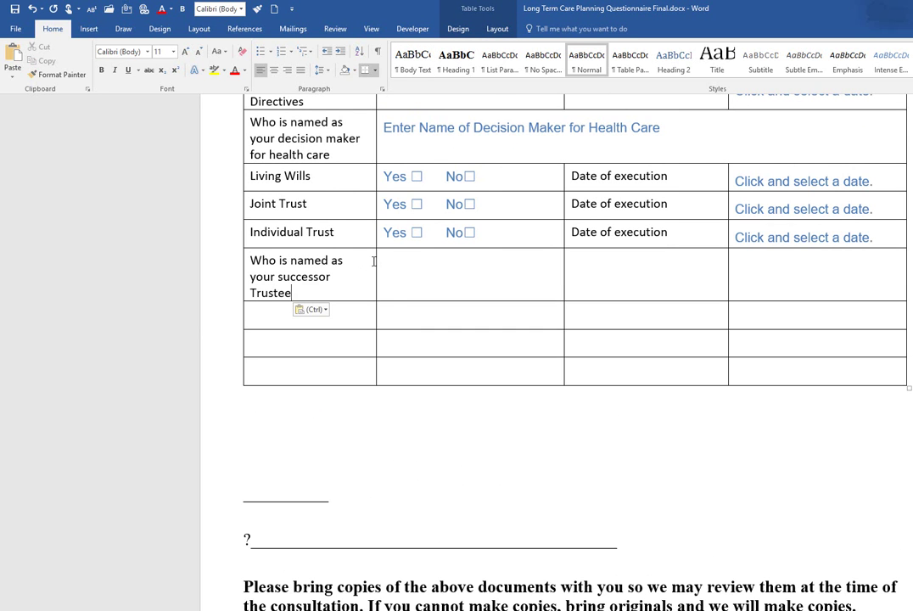
Test the Yes checkbox in the Wills row by ticking it and clearing it again
scroll(504, 266, "up", 5)
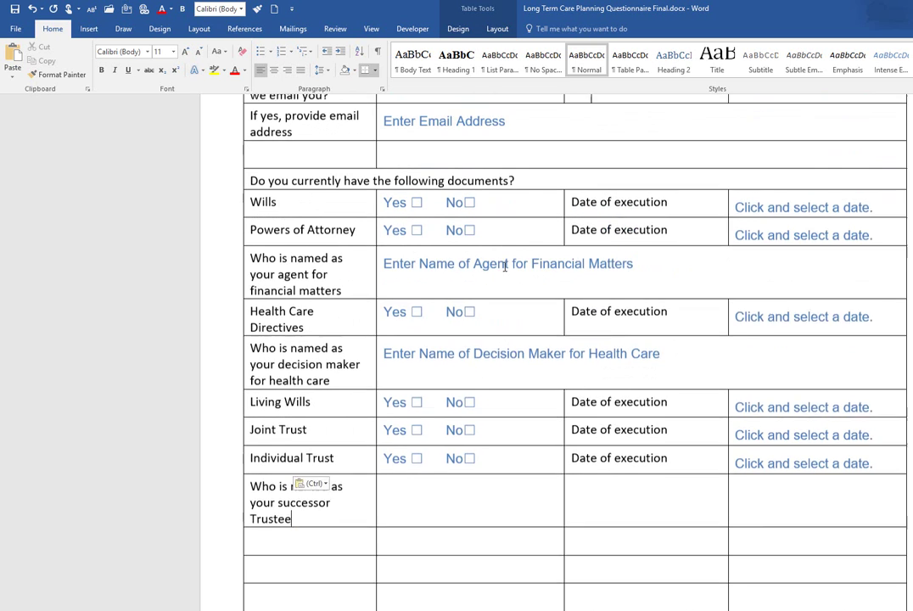
scroll(504, 267, "up", 1)
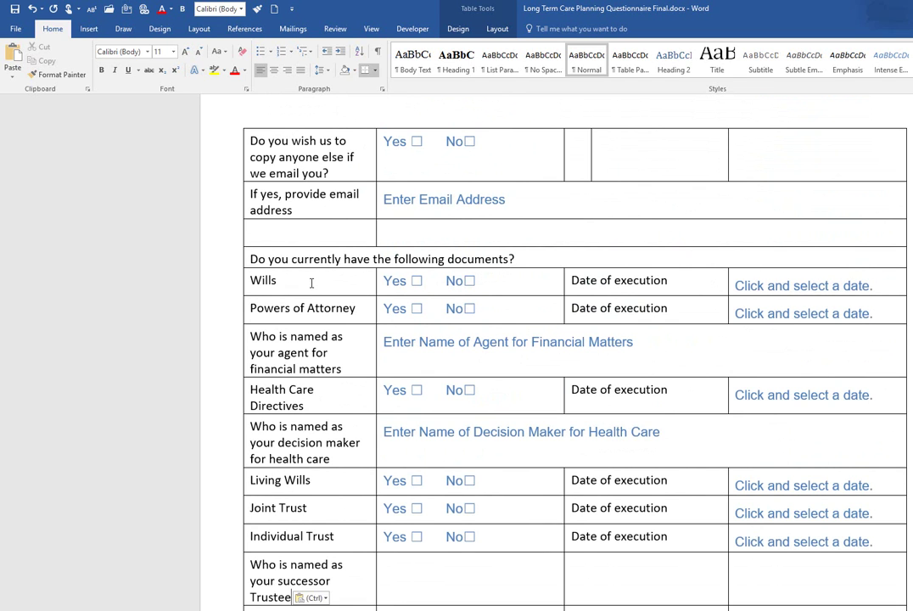
left_click(418, 285)
left_click(467, 285)
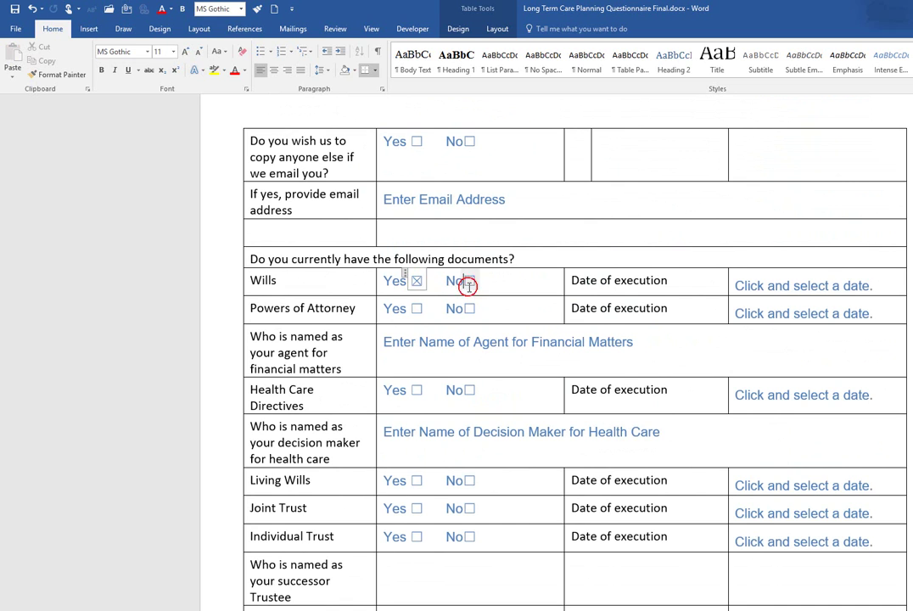
left_click(416, 283)
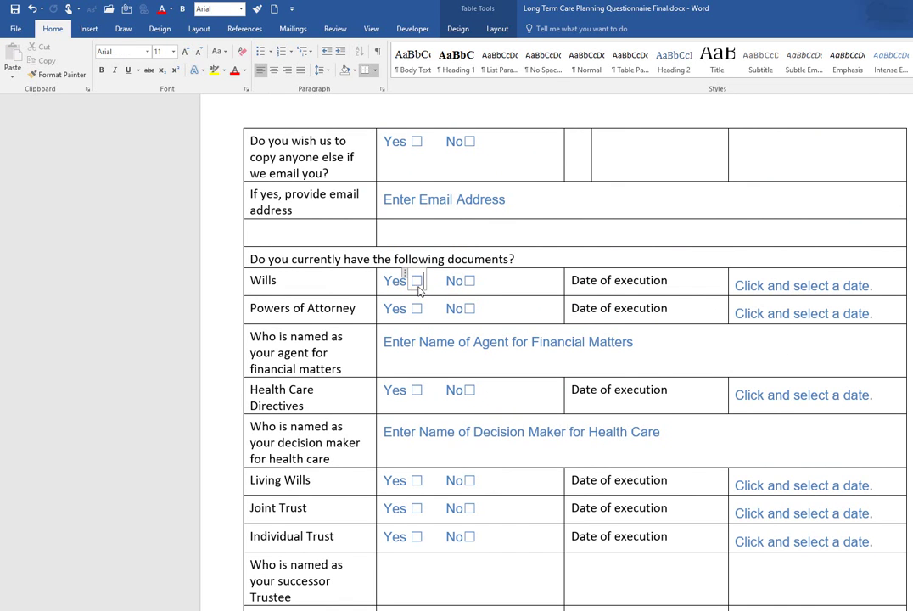
Set the Wills row's date of execution to 10/13/2016
left_click(755, 286)
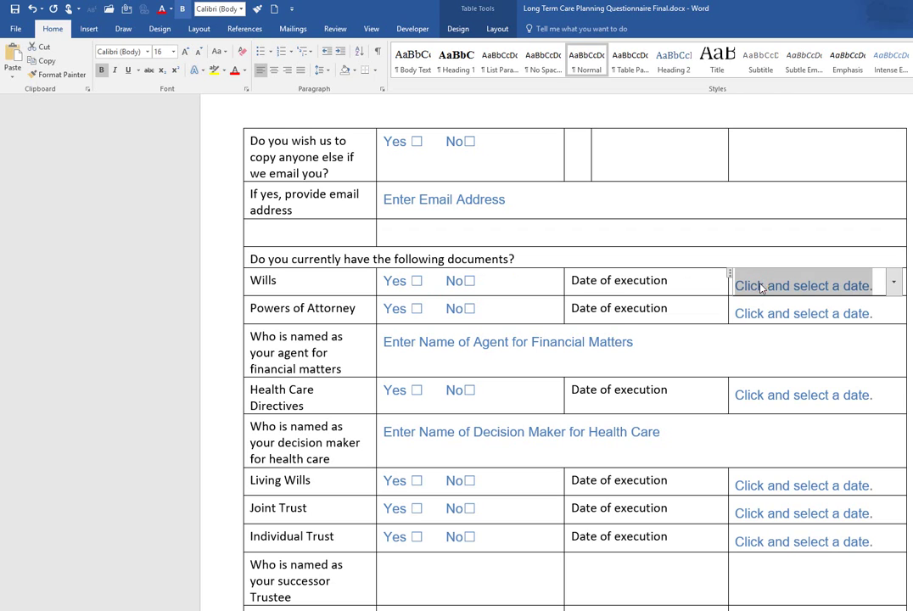
left_click(895, 279)
left_click(859, 346)
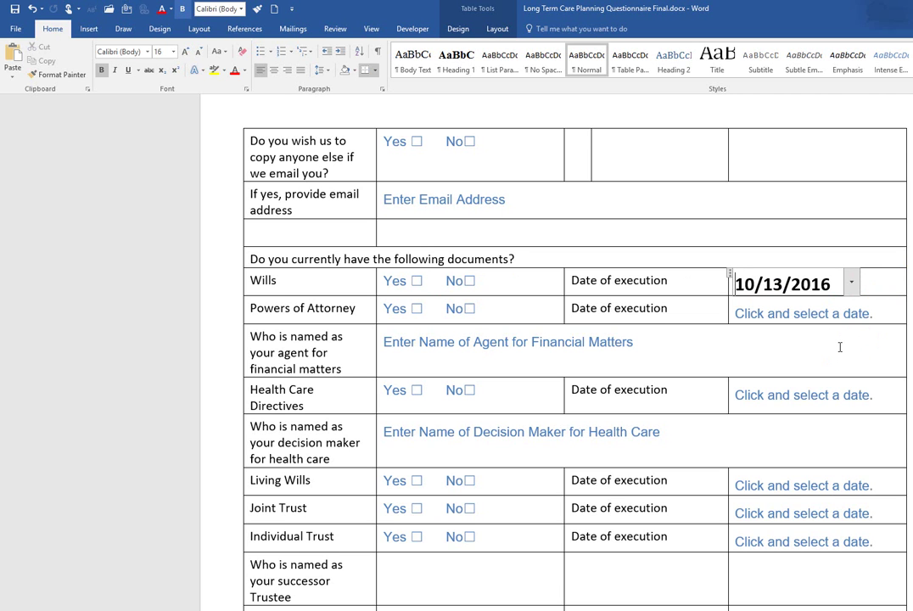
Fill in the Full Legal Name fields for the husband and the wife under PERSONAL DATA
scroll(840, 346, "up", 10)
scroll(839, 347, "up", 6)
scroll(815, 348, "down", 2)
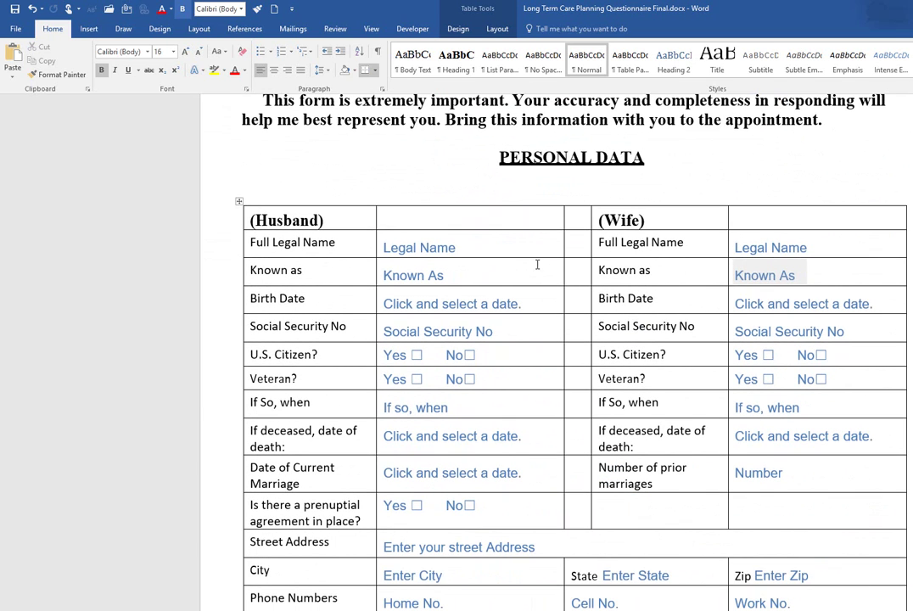
left_click(453, 255)
type("Bob")
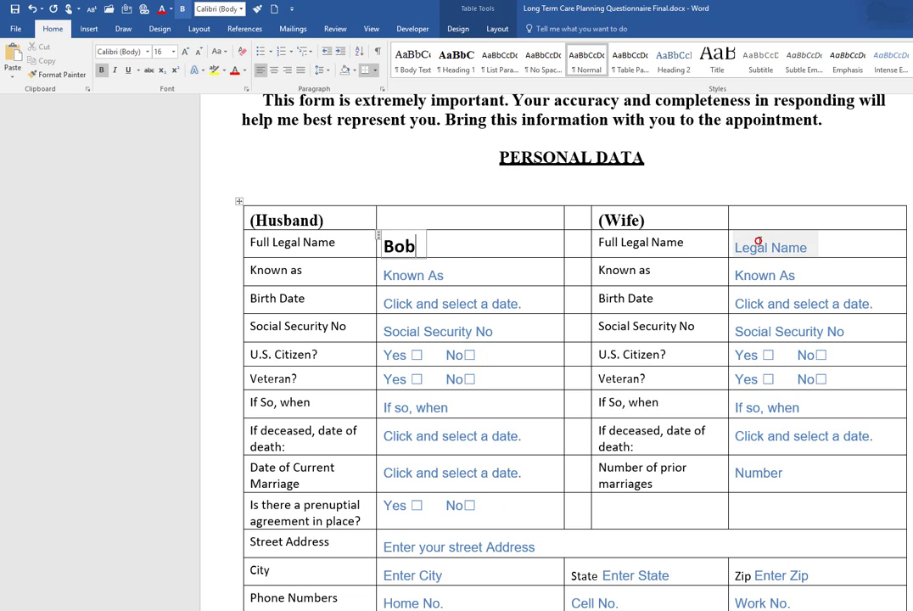
left_click(761, 245)
type("Sue")
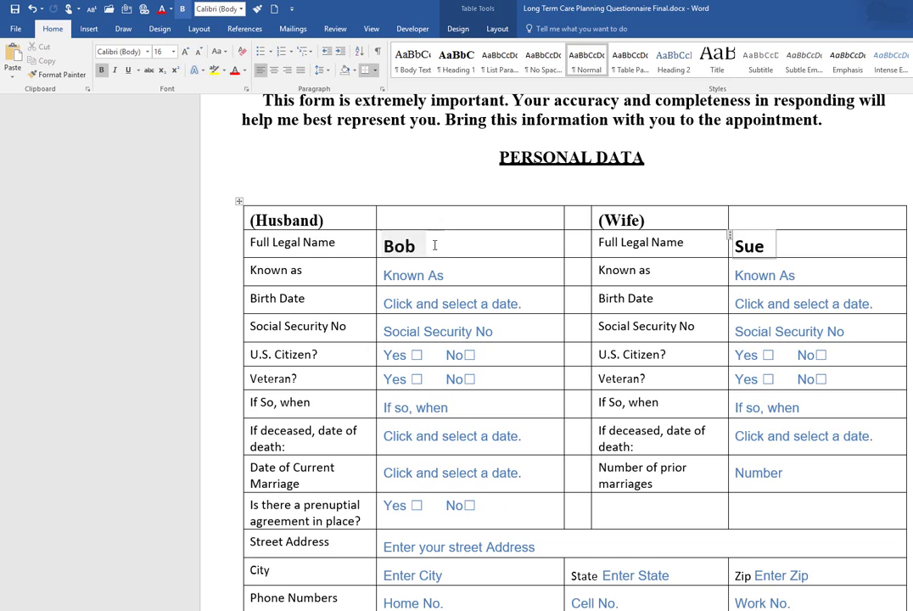
Select the "Enter Name of Agent for Financial Matters" field and turn on Design Mode
scroll(568, 473, "down", 5)
scroll(626, 241, "down", 8)
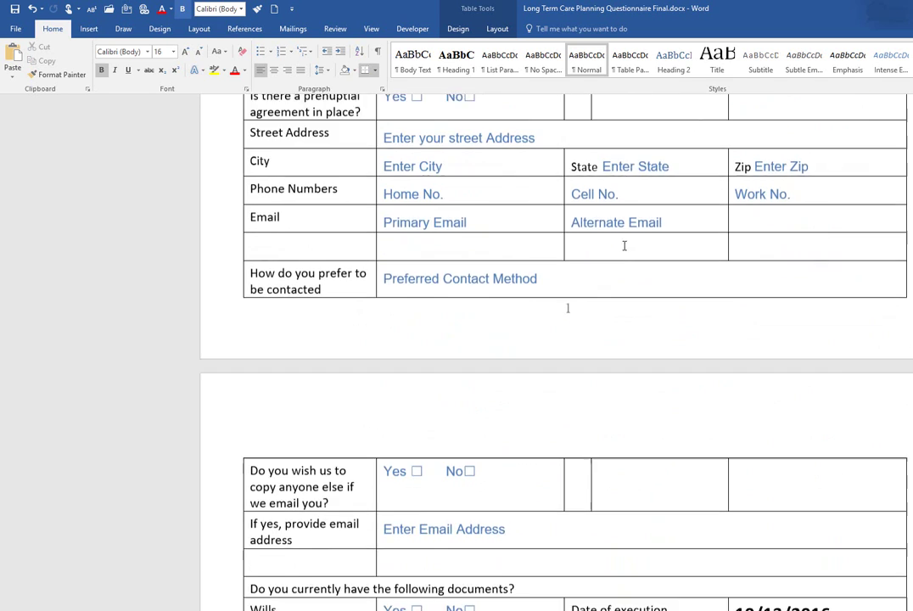
scroll(623, 246, "down", 4)
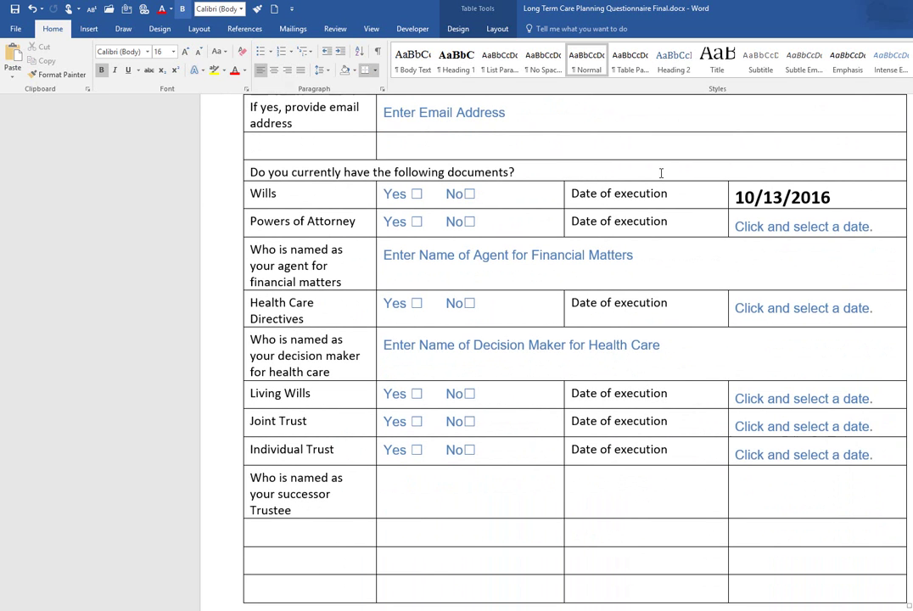
scroll(650, 179, "down", 6)
scroll(650, 179, "up", 1)
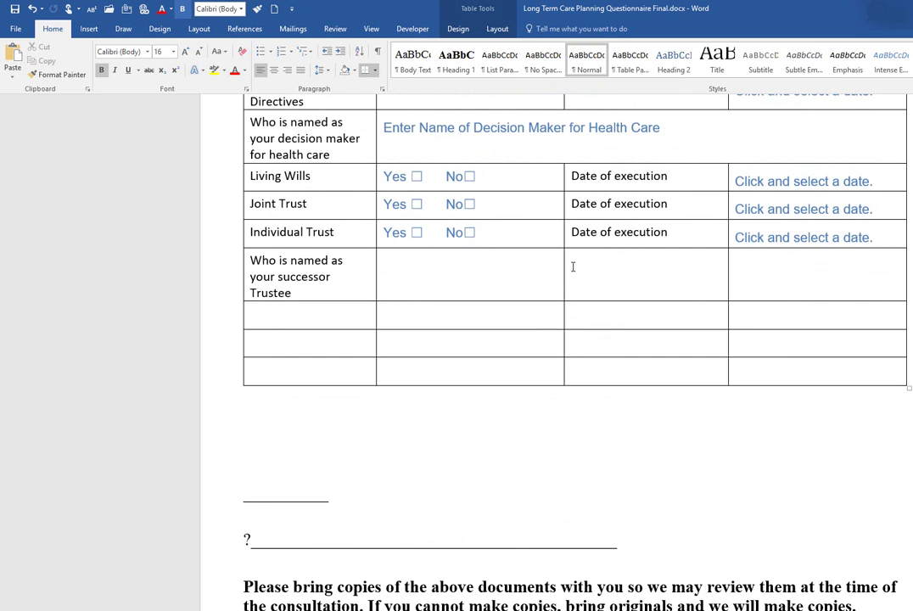
scroll(567, 268, "up", 3)
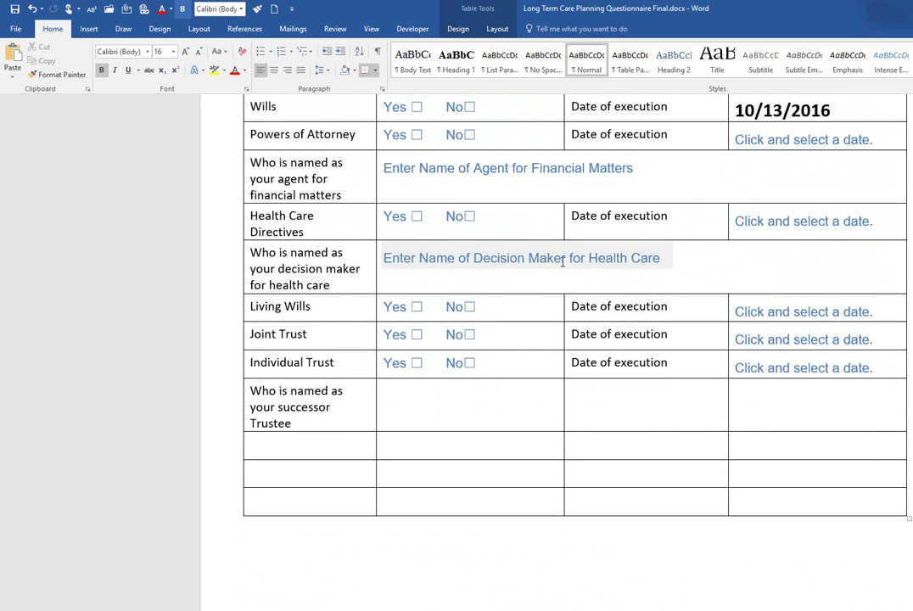
left_click(449, 169)
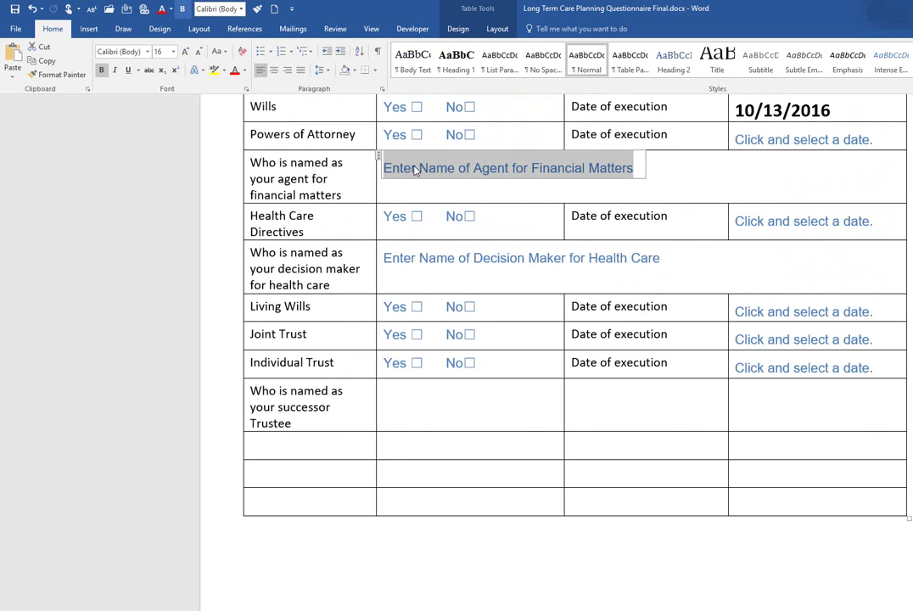
left_click(482, 157)
left_click(412, 28)
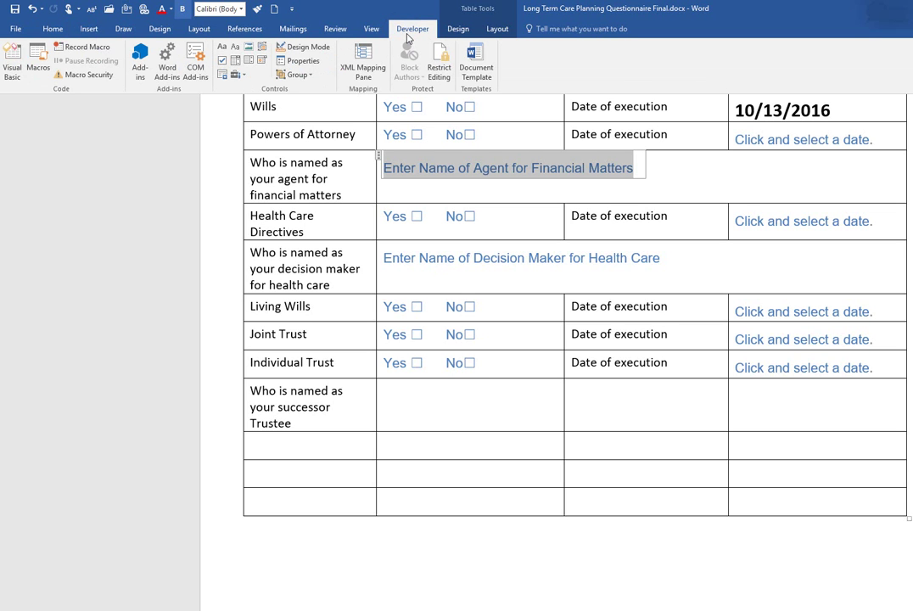
left_click(315, 48)
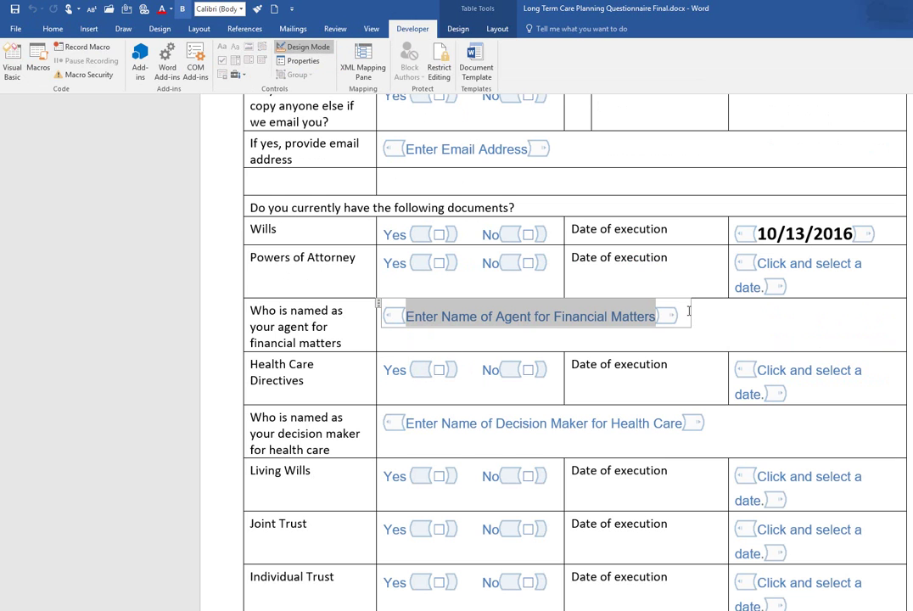
Copy the whole "Enter Name of Agent for Financial Matters" content control into the cell beside the successor Trustee question, keeping source formatting
left_click_drag(685, 314, 385, 315)
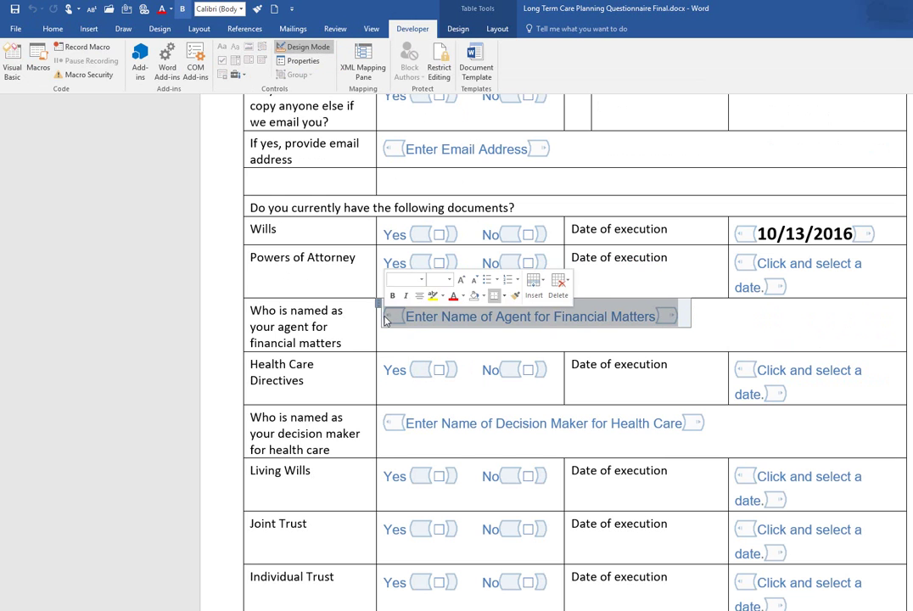
right_click(527, 319)
left_click(552, 336)
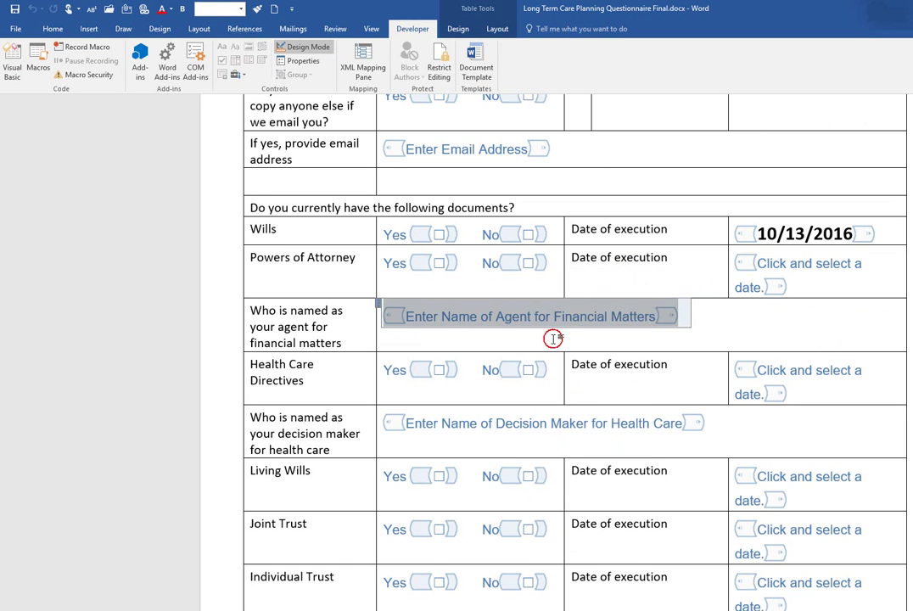
scroll(553, 340, "down", 2)
scroll(554, 339, "down", 2)
left_click(387, 460)
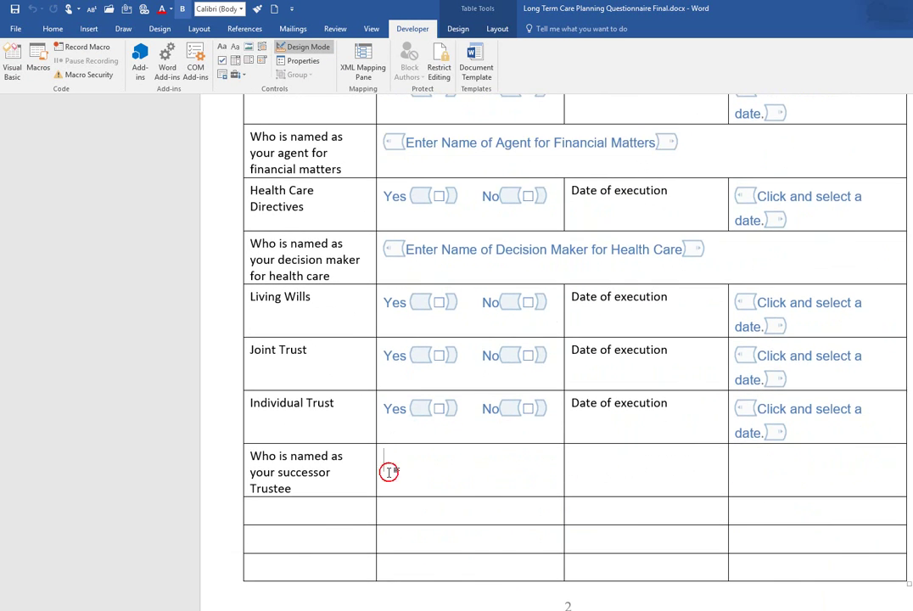
right_click(395, 456)
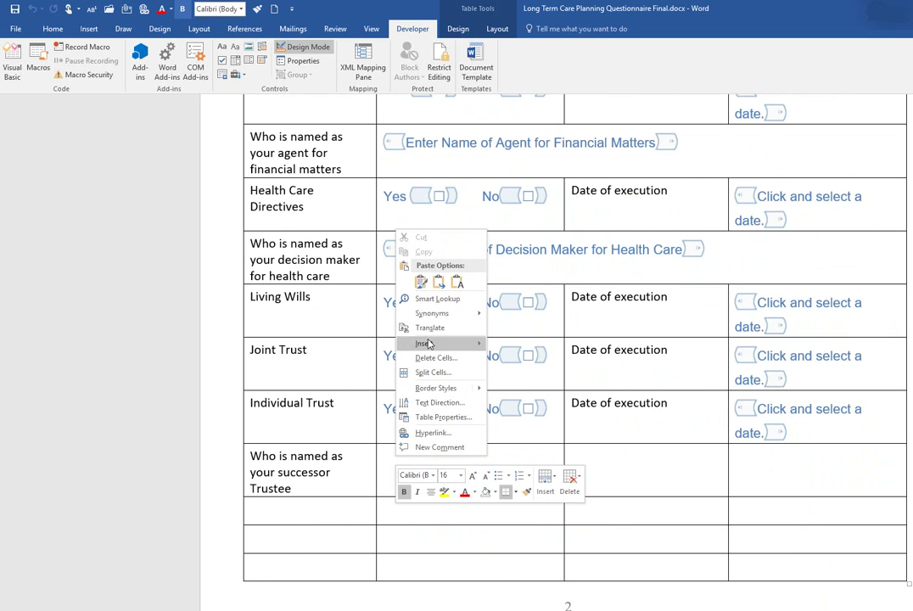
left_click(383, 462)
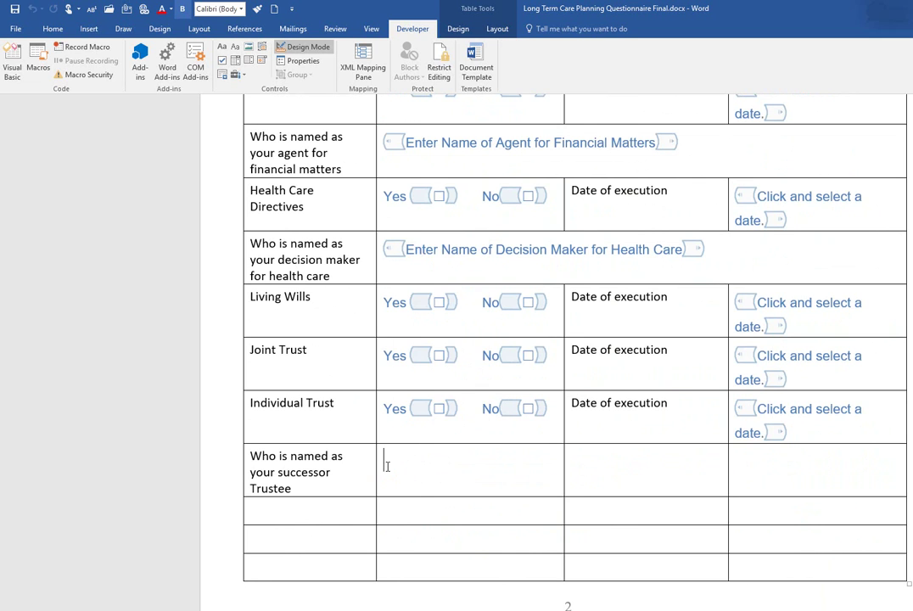
left_click(53, 29)
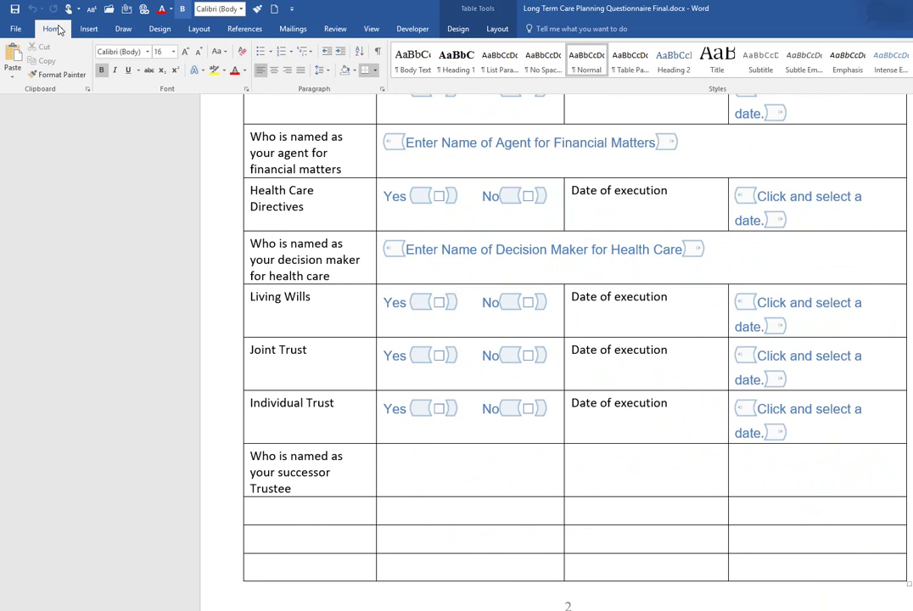
left_click(10, 66)
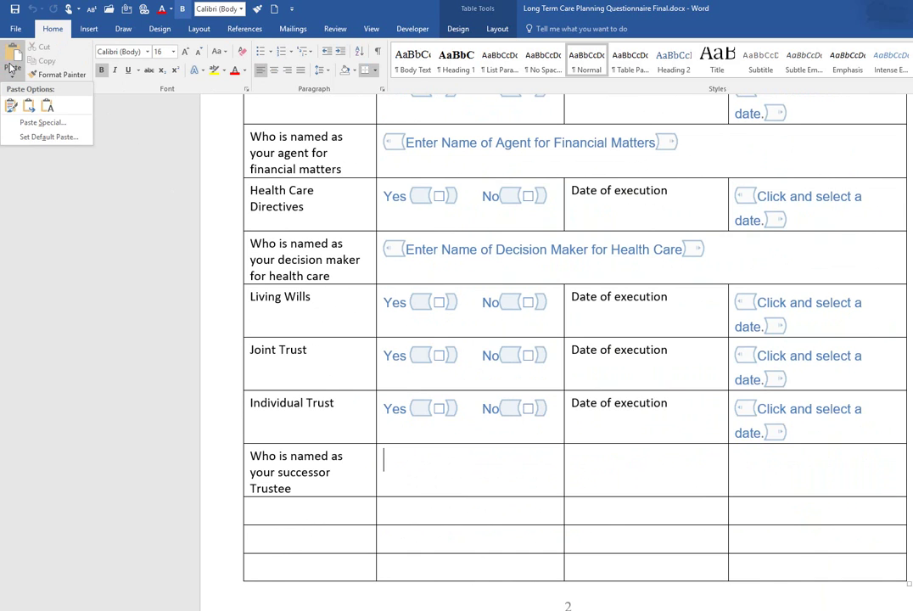
left_click(11, 105)
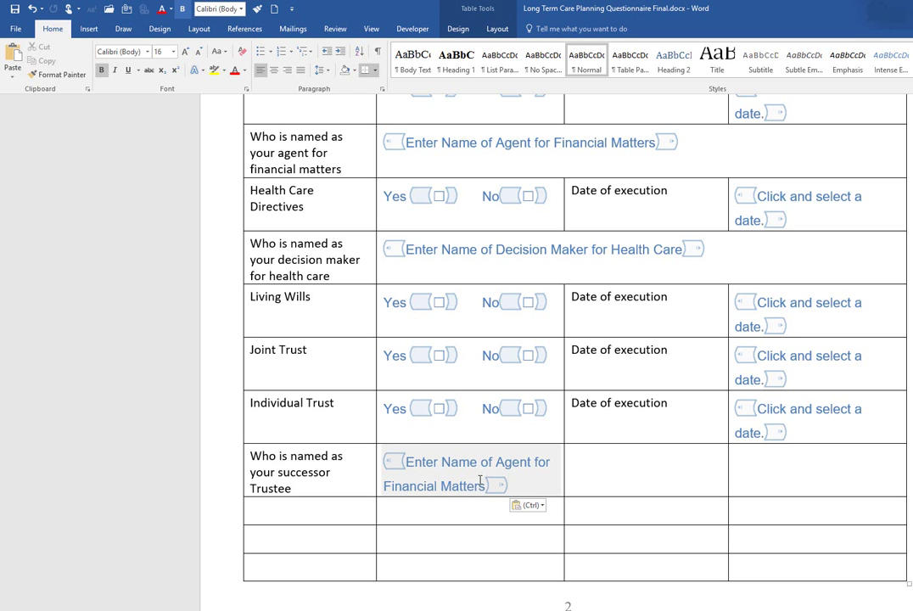
Replace the text in the copied content control beside the successor Trustee question with "Enter Name of your Successor Trustee"
left_click(405, 460)
left_click_drag(405, 461, 473, 482)
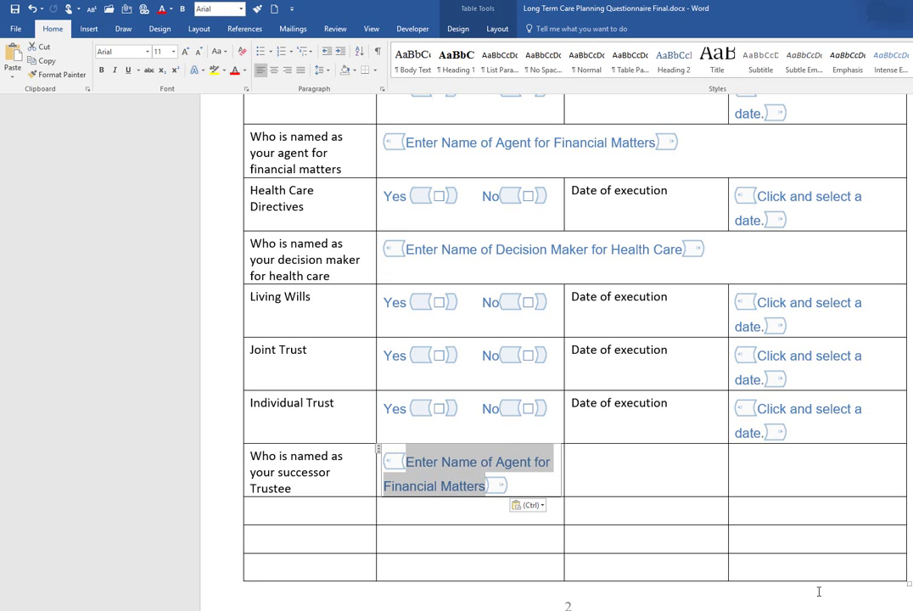
type("Enter Na")
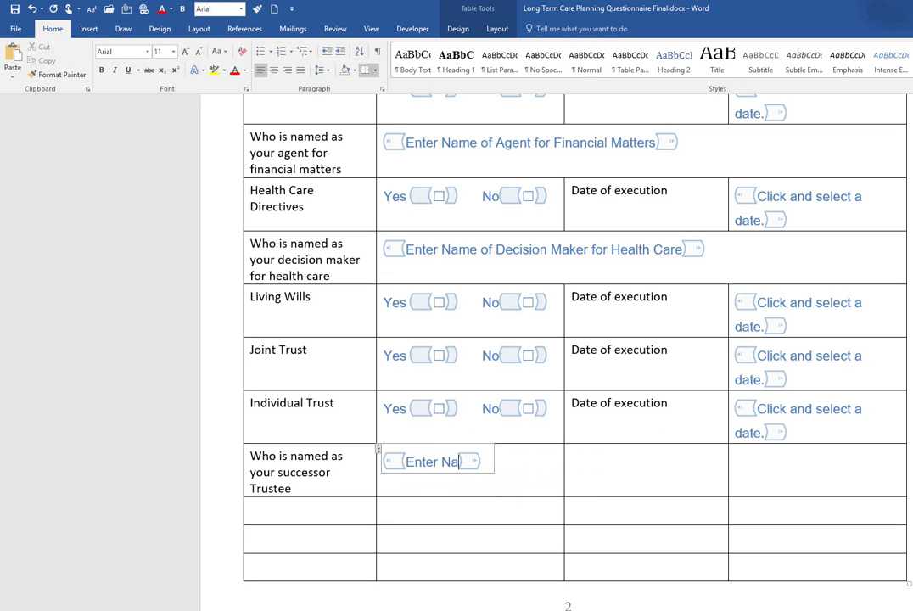
type("me of y")
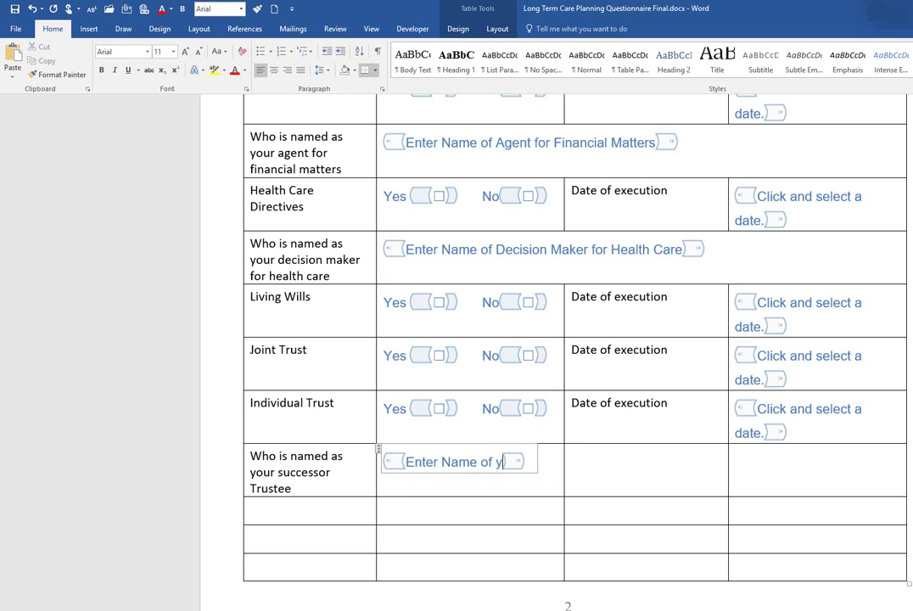
type("our Suc")
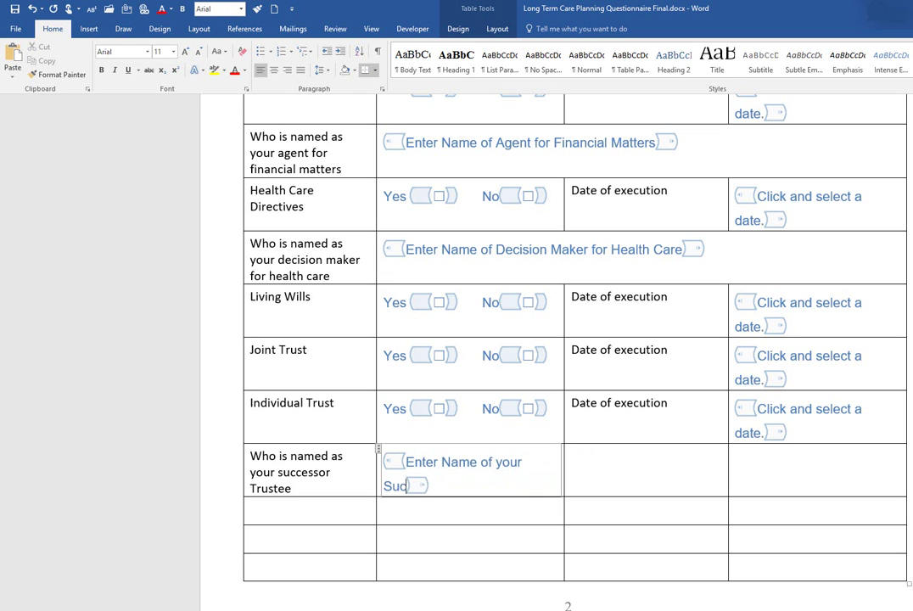
type("cessor Trustee")
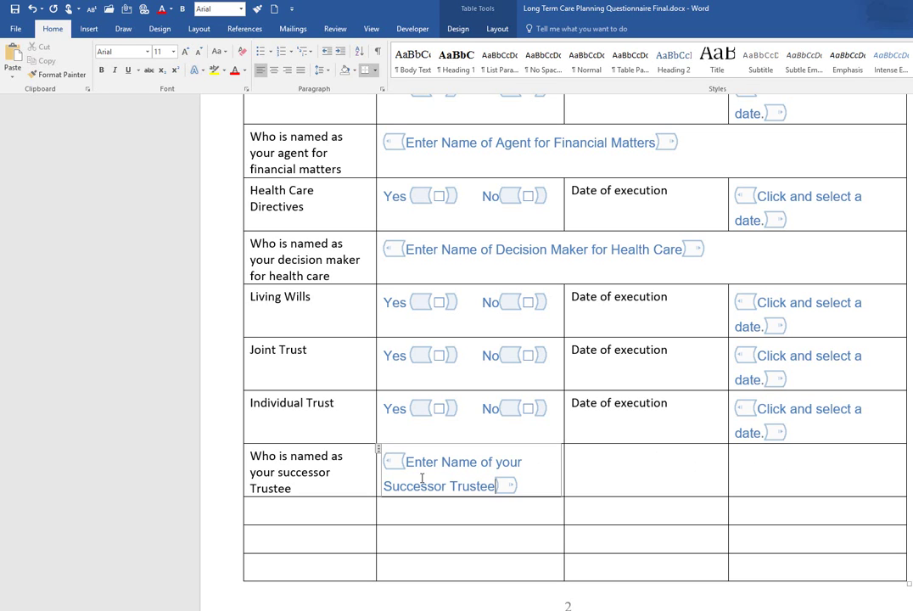
Merge the three cells beside the successor Trustee question into a single cell
left_click_drag(741, 465, 547, 481)
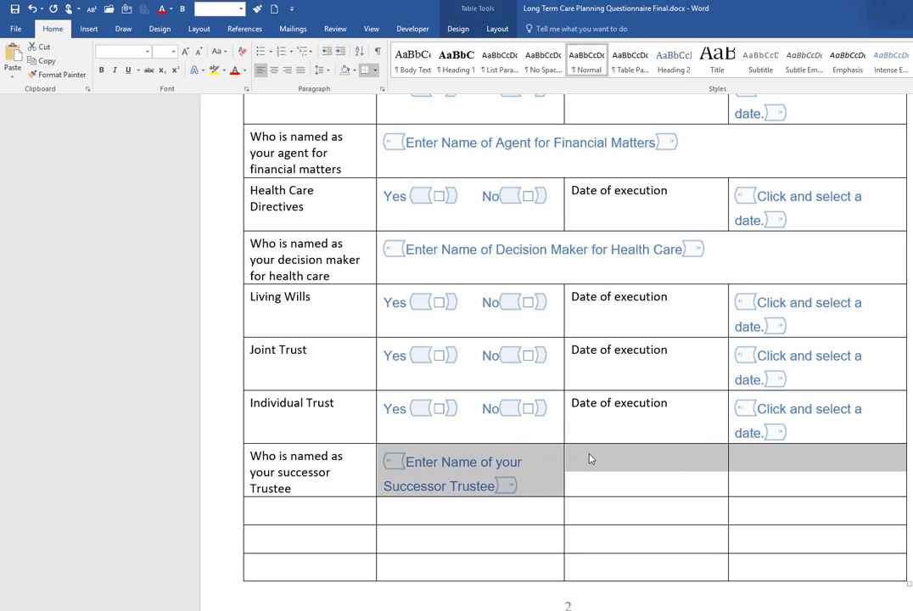
right_click(590, 458)
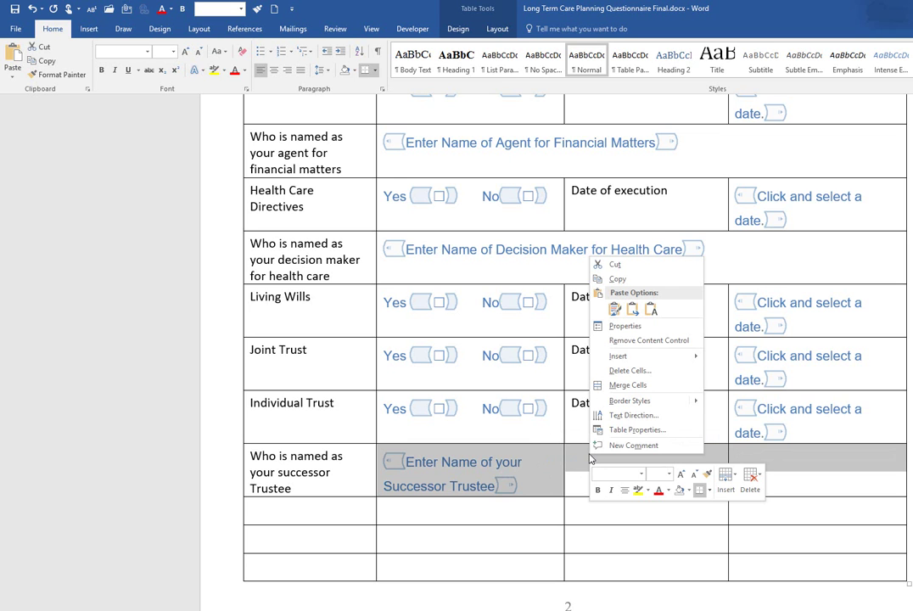
left_click(628, 385)
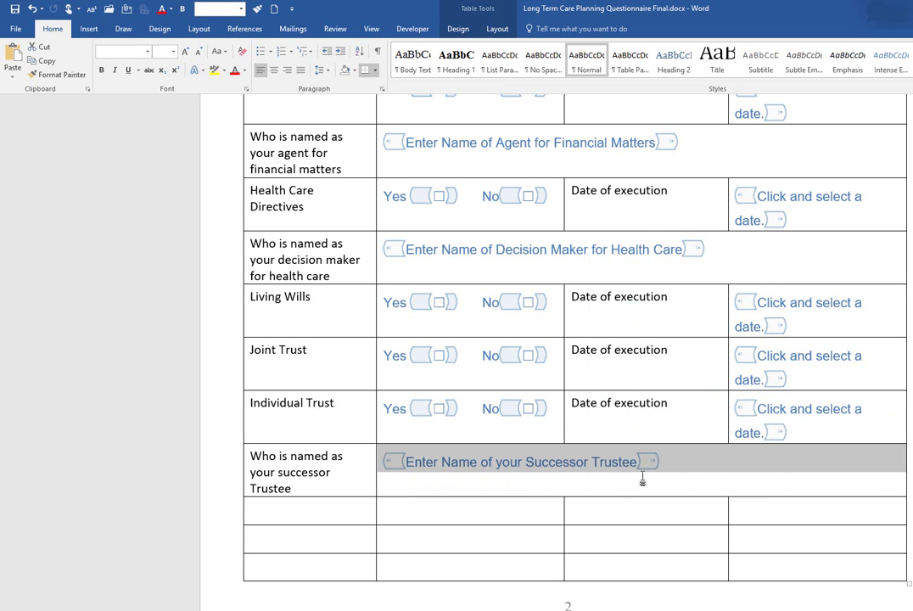
left_click(692, 482)
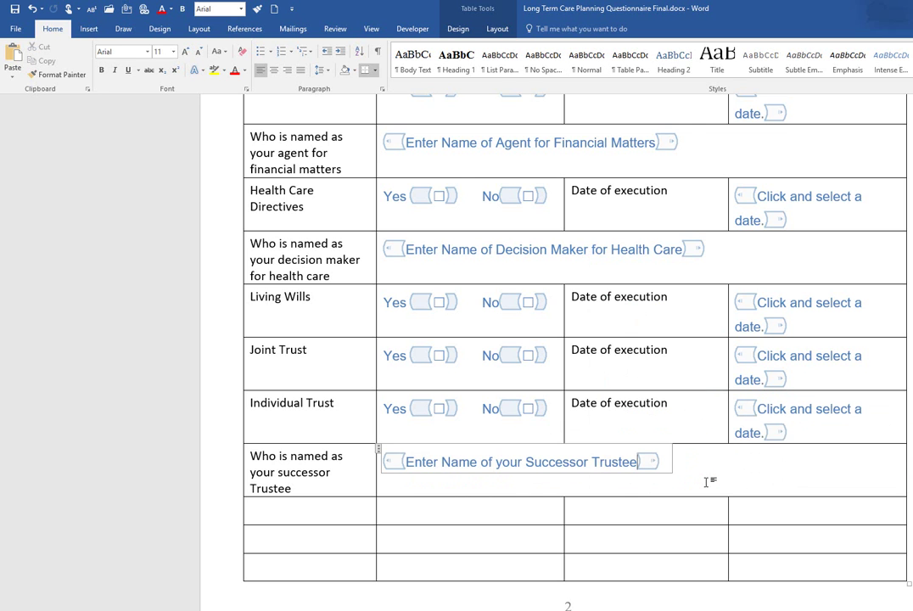
Try widening the first column for the whole documents table, and undo the change
scroll(705, 482, "down", 3)
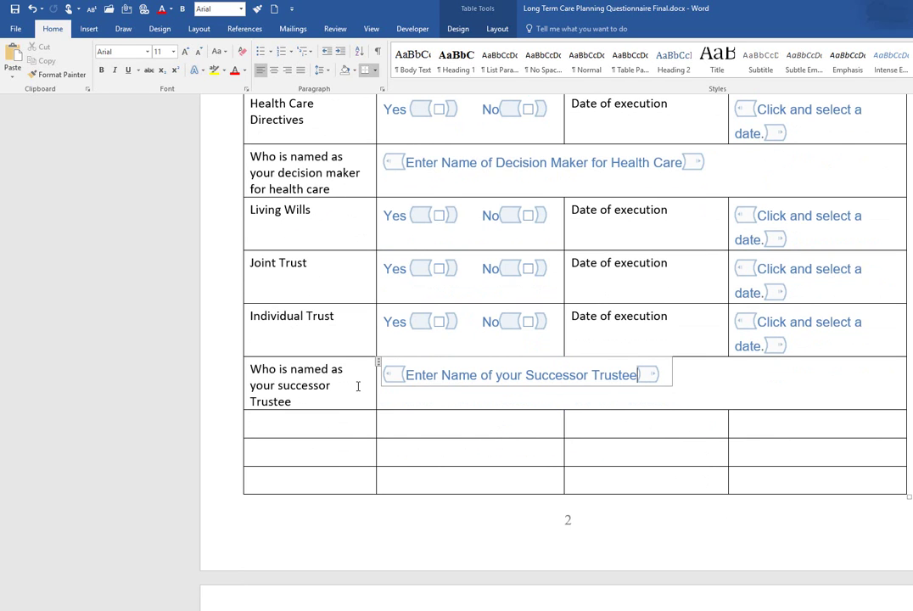
left_click_drag(375, 379, 445, 374)
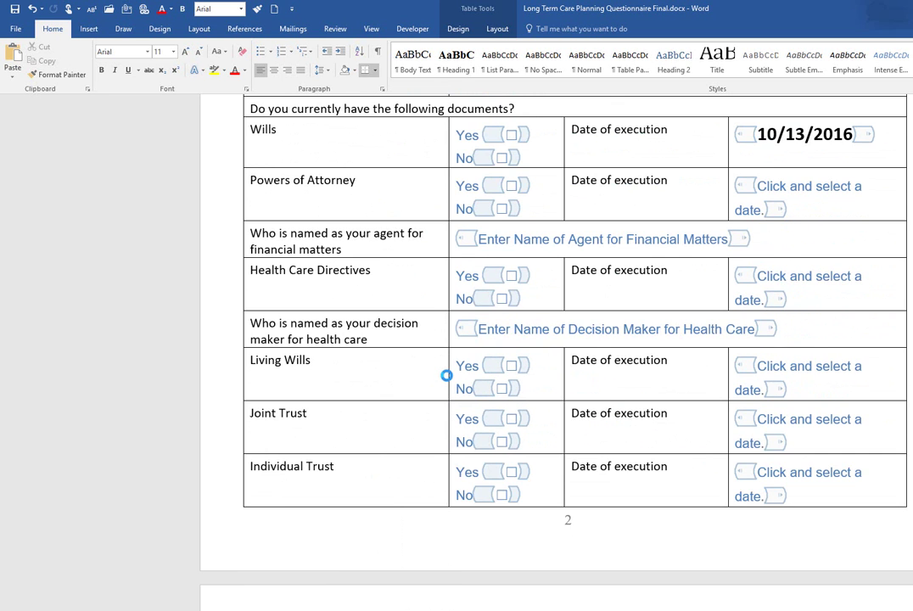
scroll(446, 375, "down", 3)
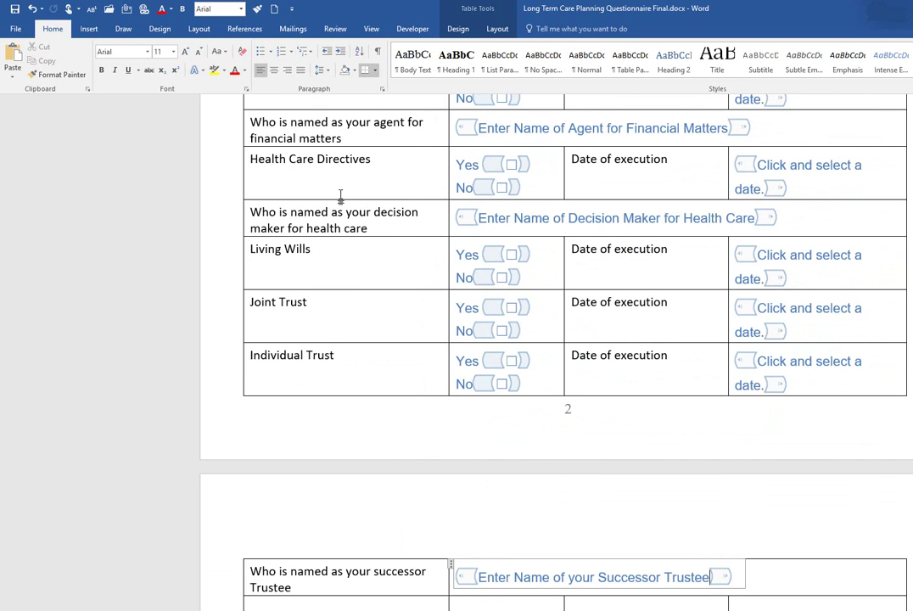
left_click(32, 9)
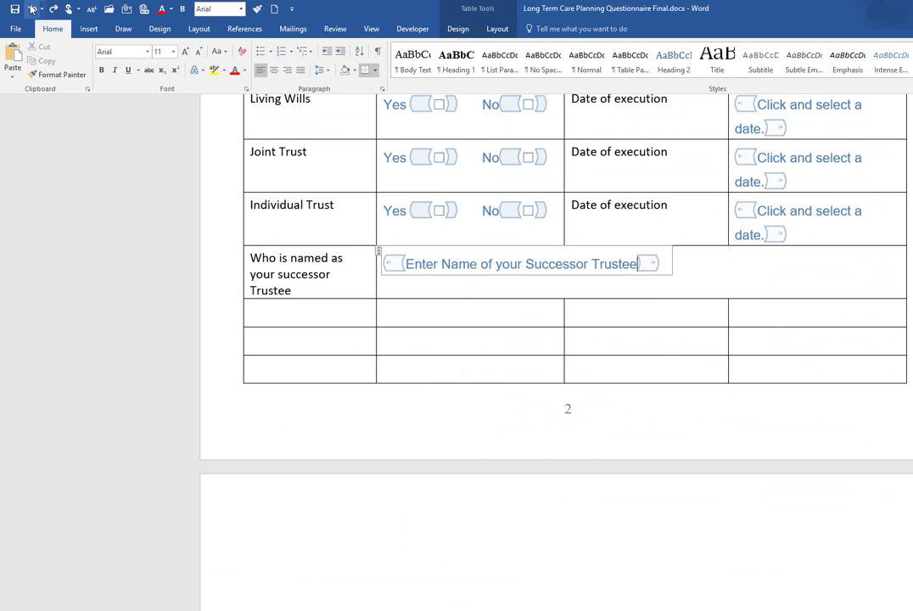
Select only the successor Trustee row, try widening its question cell so the text fits one line, and undo it
left_click(322, 283)
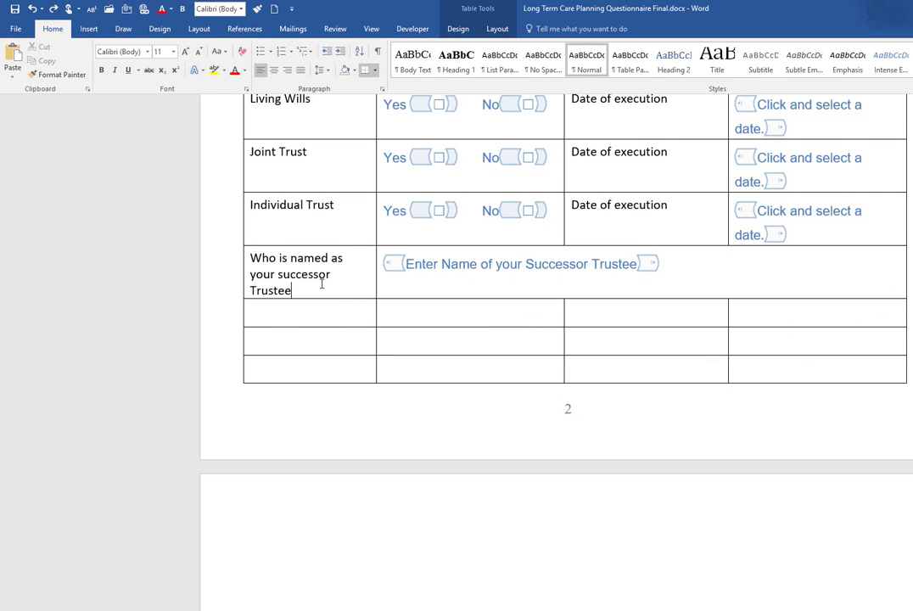
left_click(218, 280)
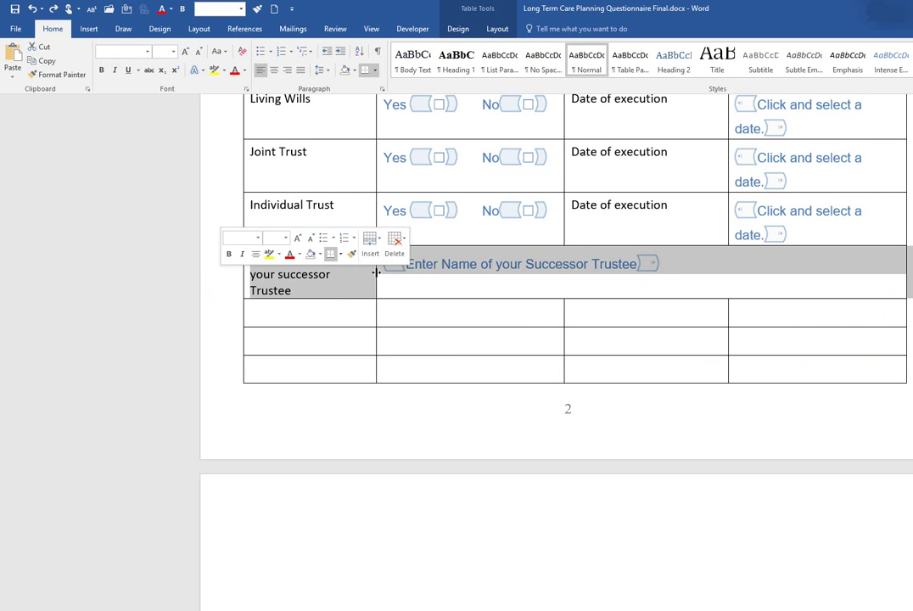
left_click_drag(375, 273, 480, 264)
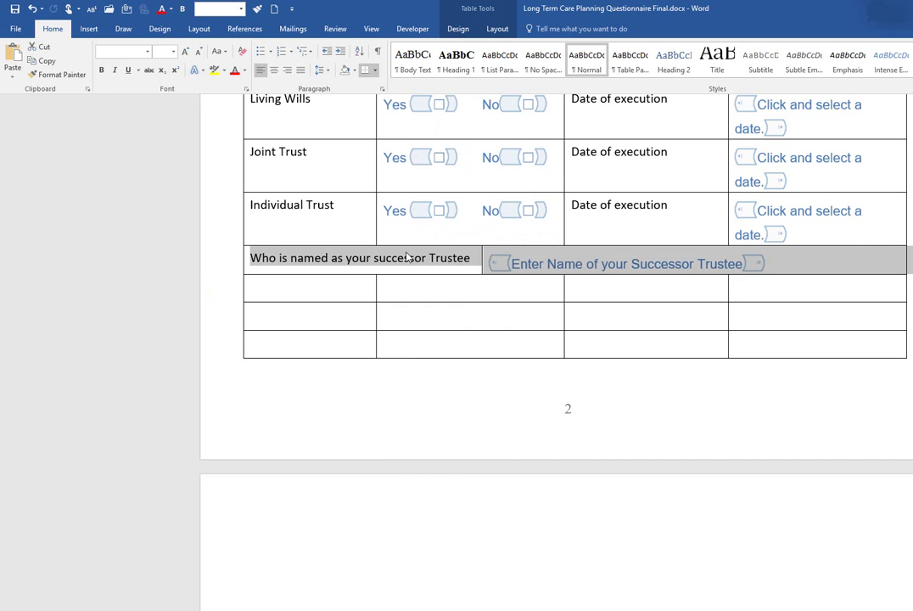
scroll(350, 215, "up", 2)
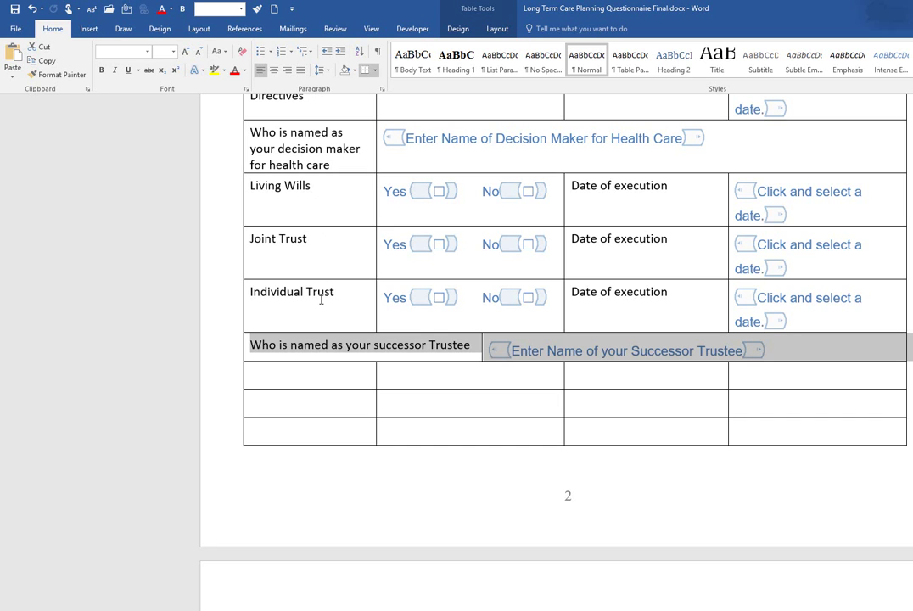
left_click(32, 9)
left_click(418, 401)
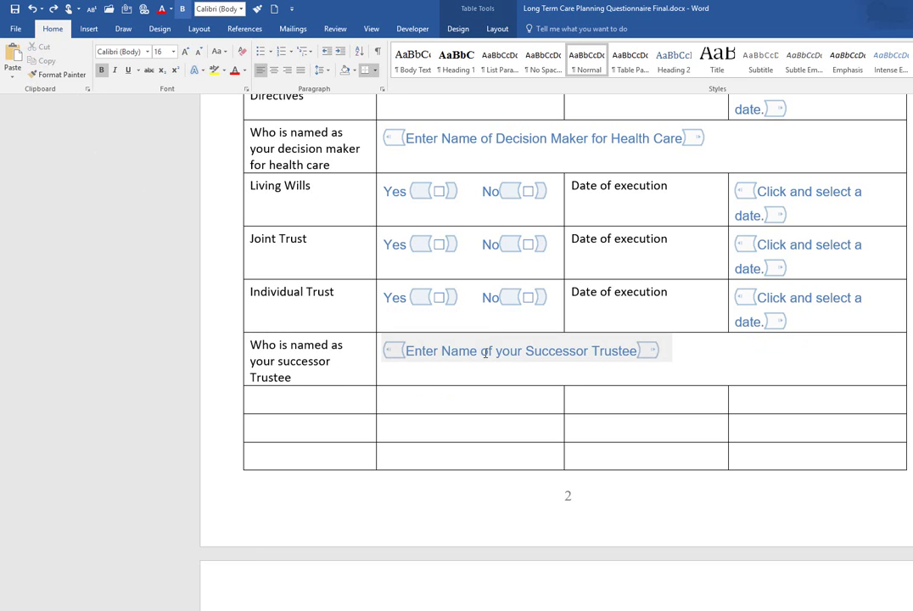
Cut the bold "Please bring copies of the above documents" paragraph from page 3
scroll(438, 369, "down", 5)
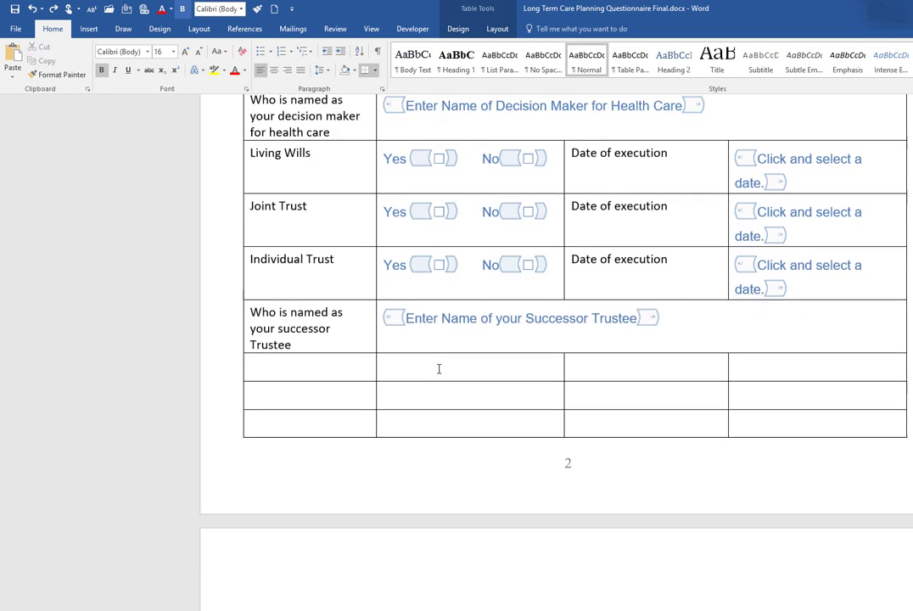
scroll(439, 368, "down", 3)
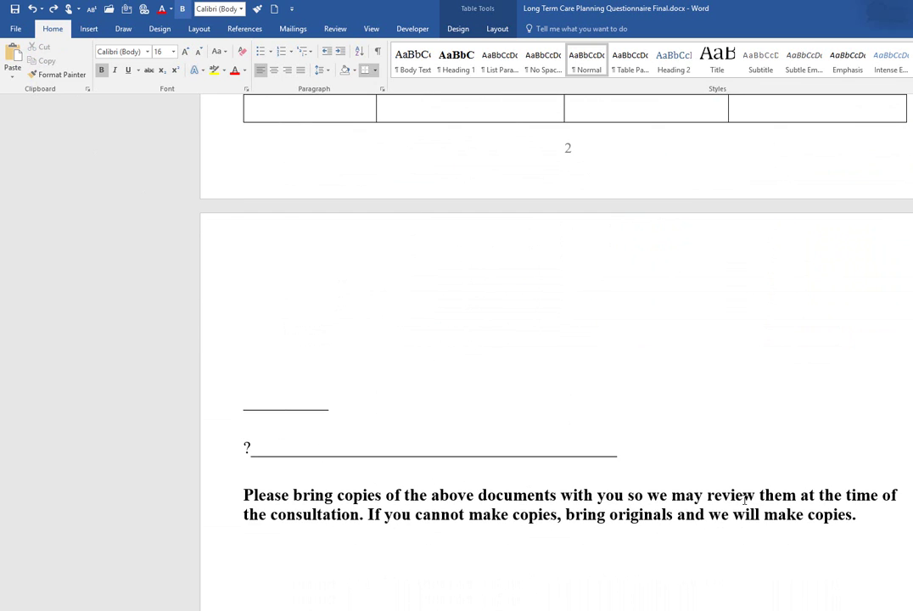
scroll(745, 501, "down", 15)
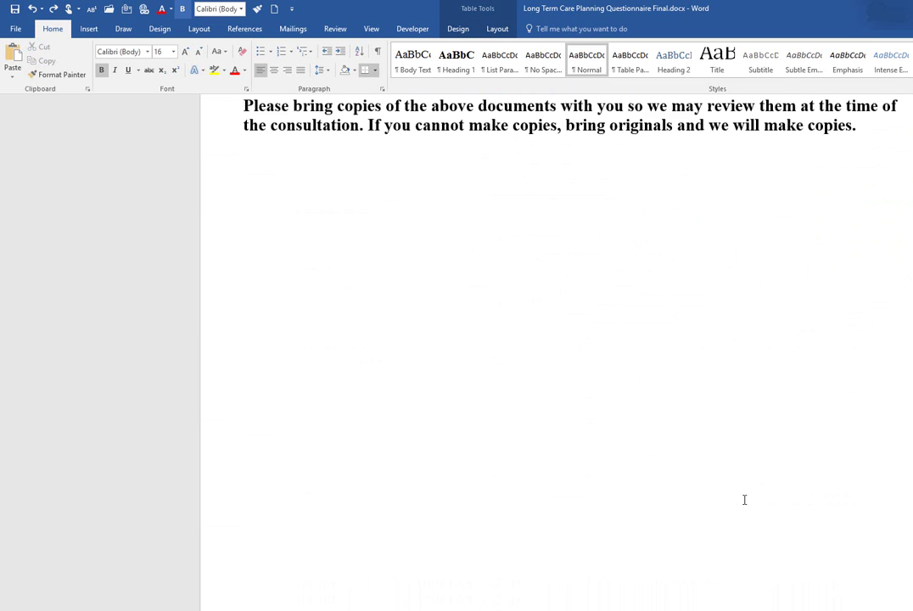
scroll(744, 501, "down", 7)
scroll(744, 500, "up", 12)
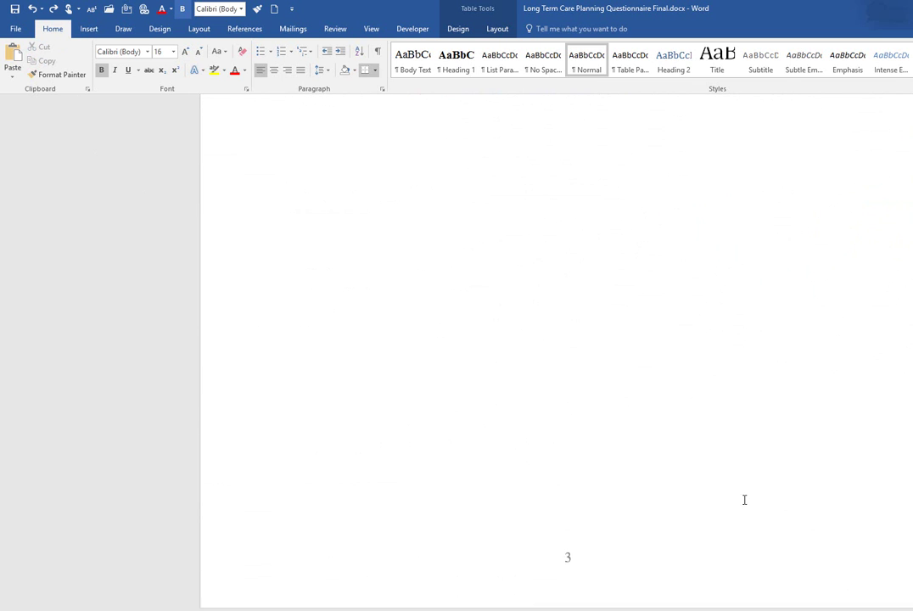
scroll(744, 500, "up", 5)
scroll(753, 472, "up", 2)
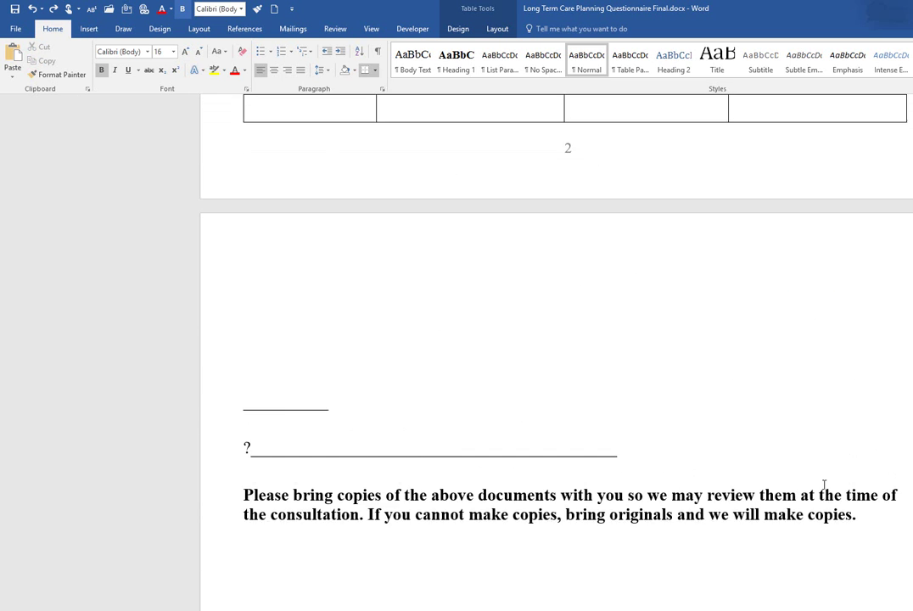
left_click_drag(857, 513, 249, 495)
left_click(245, 494)
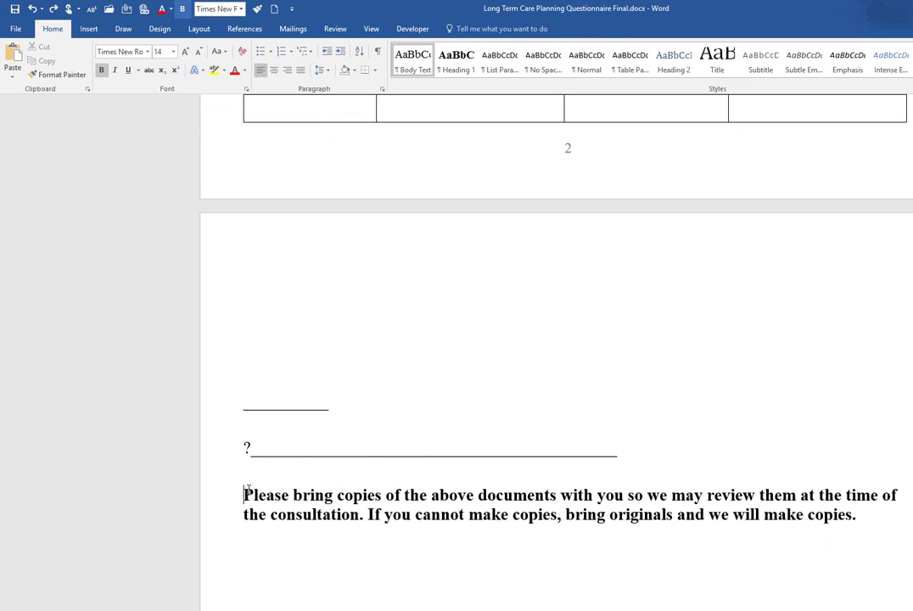
left_click_drag(246, 494, 872, 525)
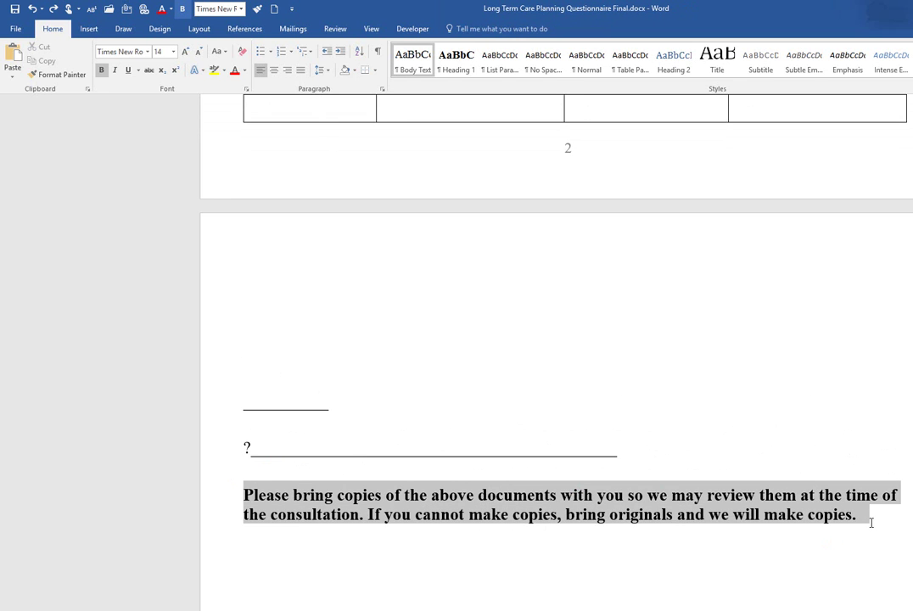
right_click(614, 514)
left_click(622, 349)
Paste the paragraph into the first cell of the second empty row below the successor Trustee row
scroll(640, 365, "up", 5)
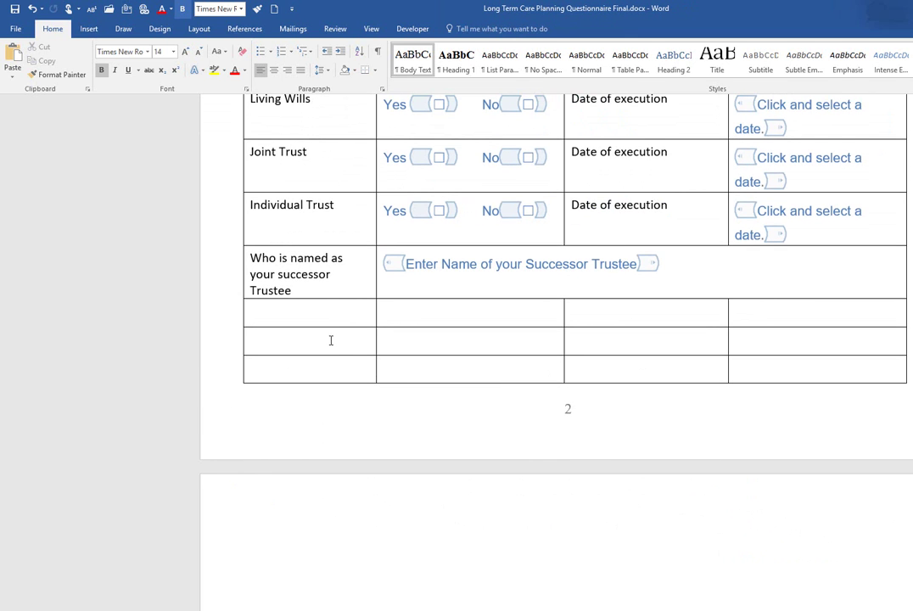
left_click(329, 339)
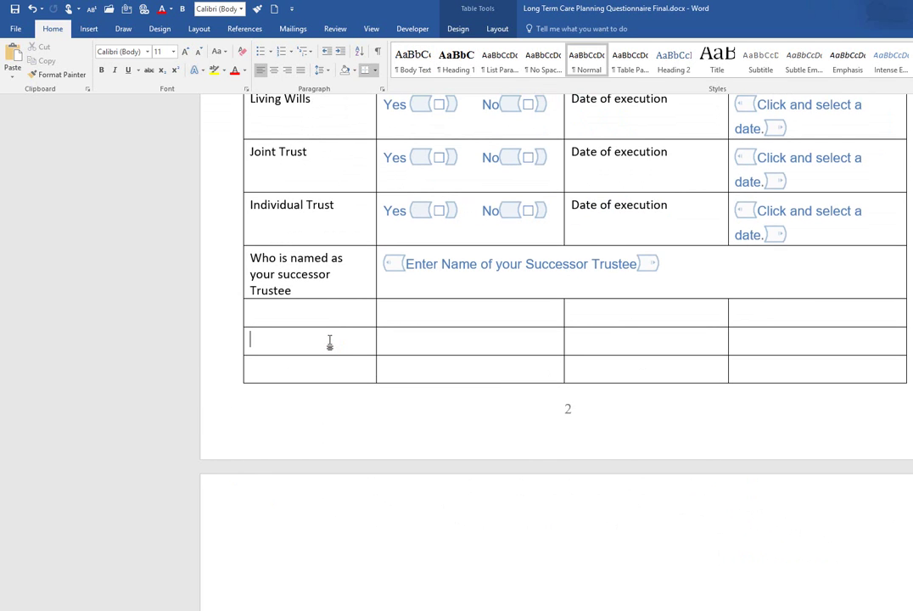
right_click(330, 343)
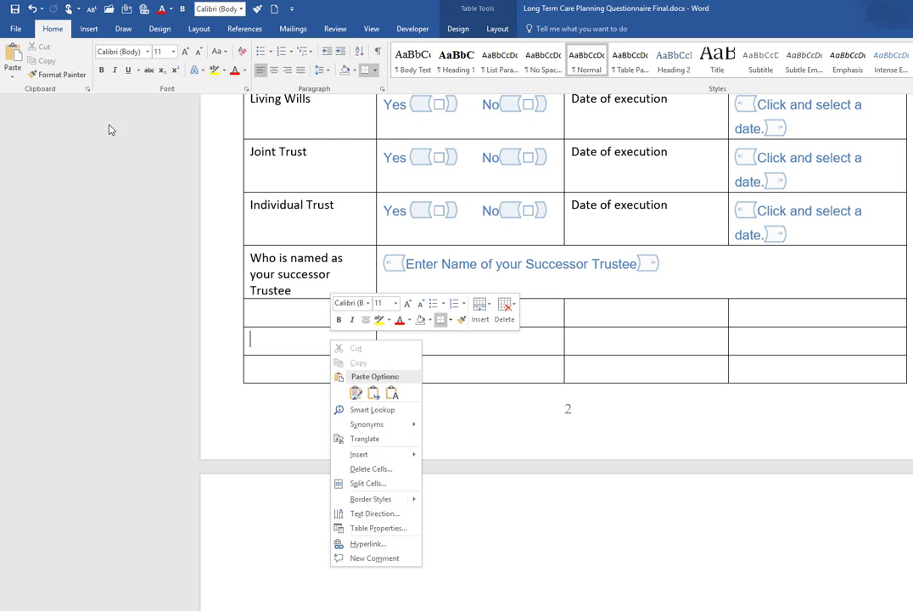
left_click(13, 65)
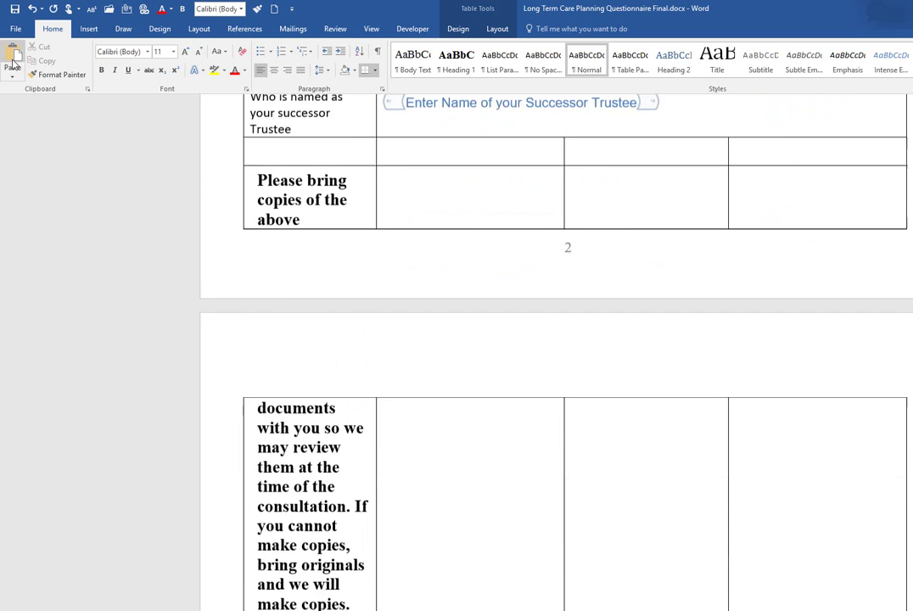
Merge all cells of the "Please bring copies" row into one cell spanning the table's full width
scroll(363, 248, "up", 1)
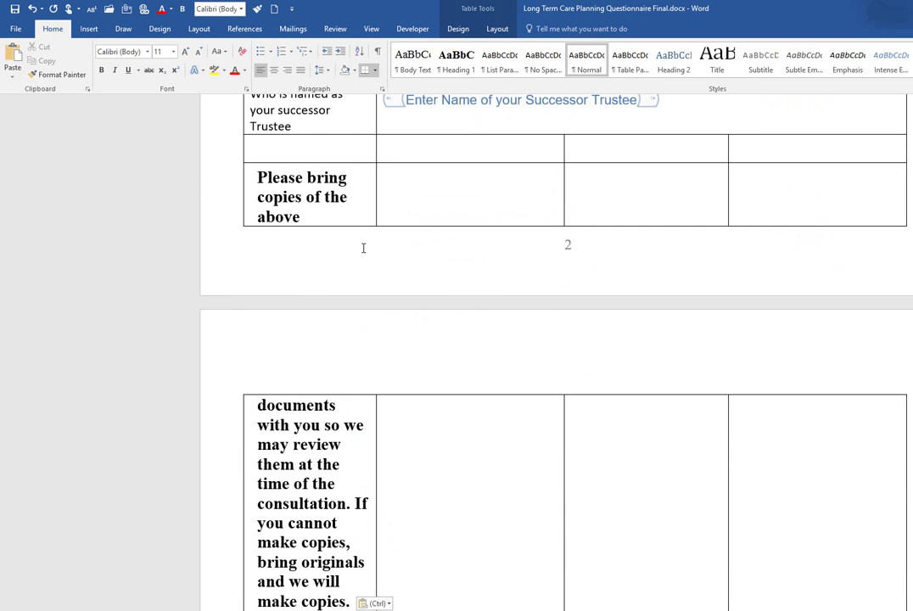
scroll(363, 247, "up", 1)
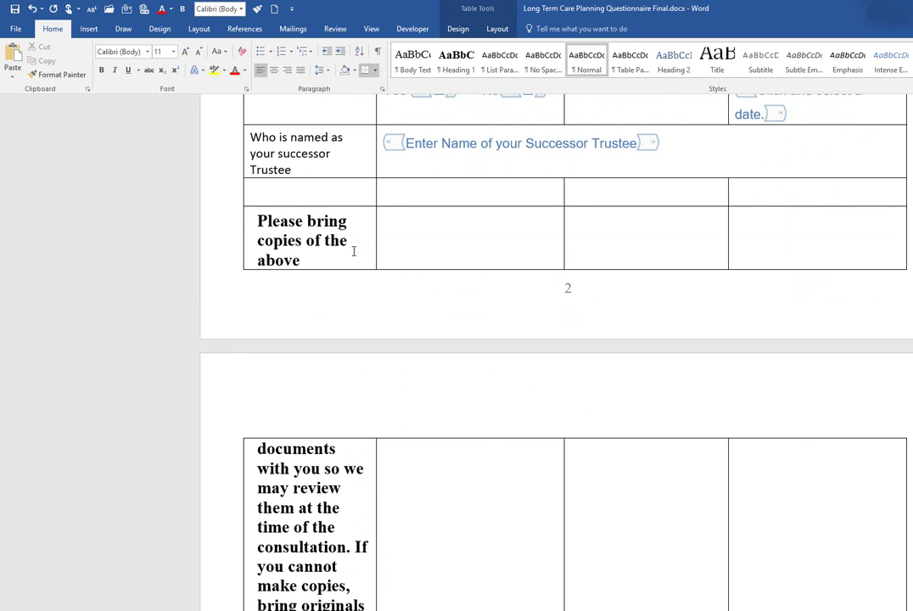
left_click(230, 248)
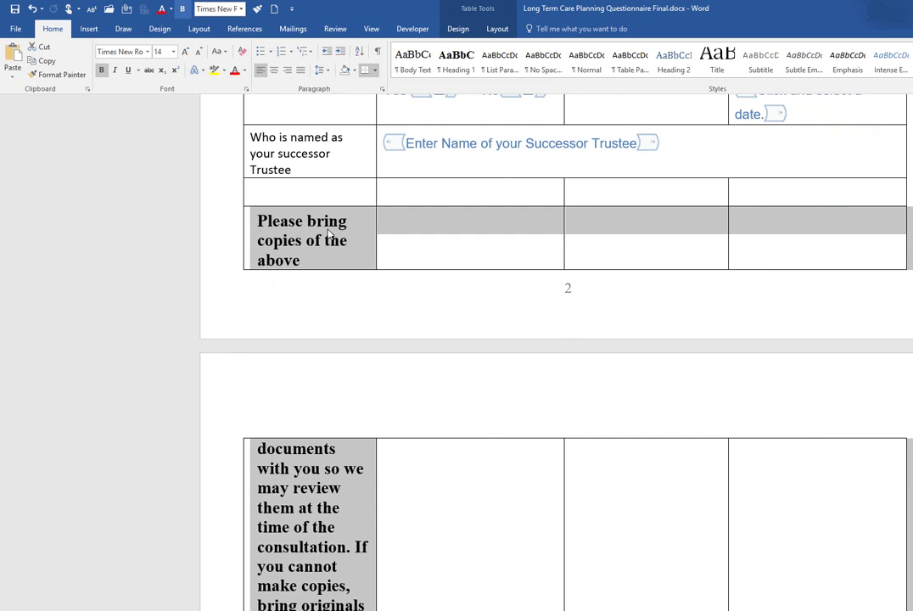
scroll(330, 305, "down", 1)
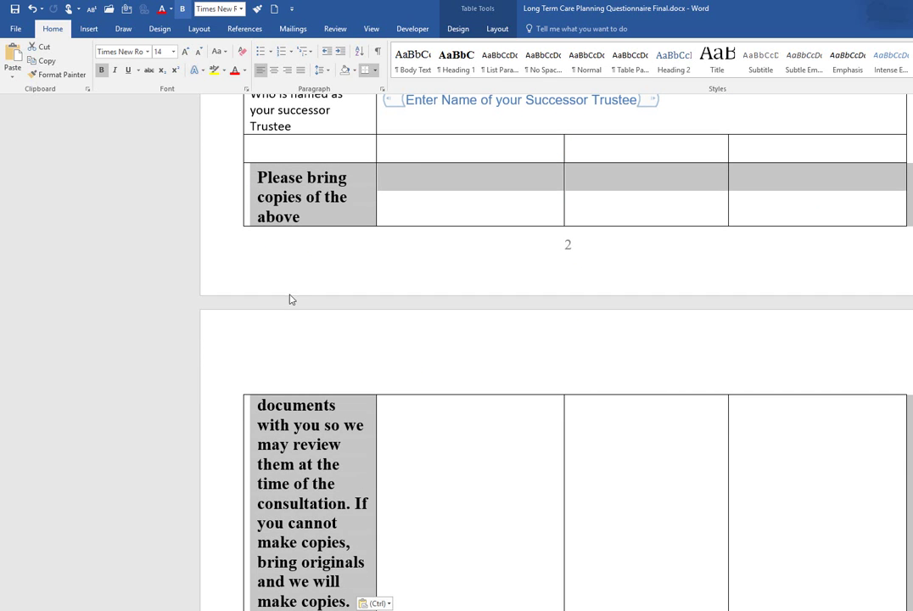
right_click(404, 183)
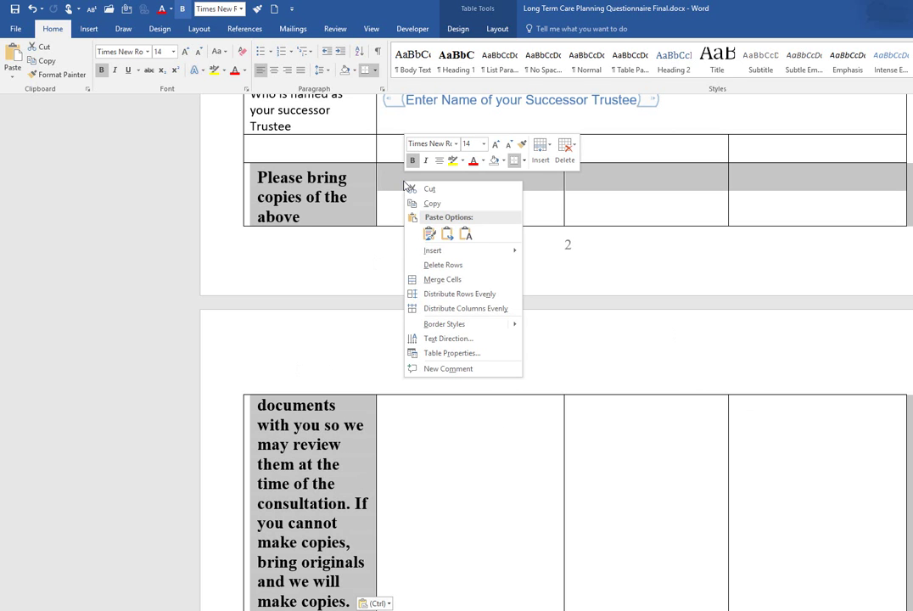
left_click(456, 281)
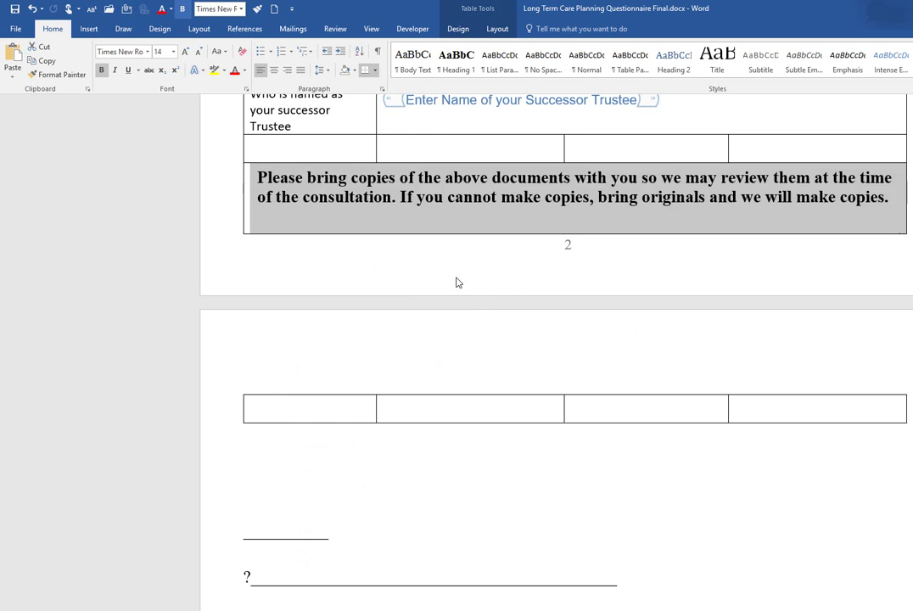
Examine the Health section's questions about the ill and well spouse that follow the table
scroll(566, 250, "up", 3)
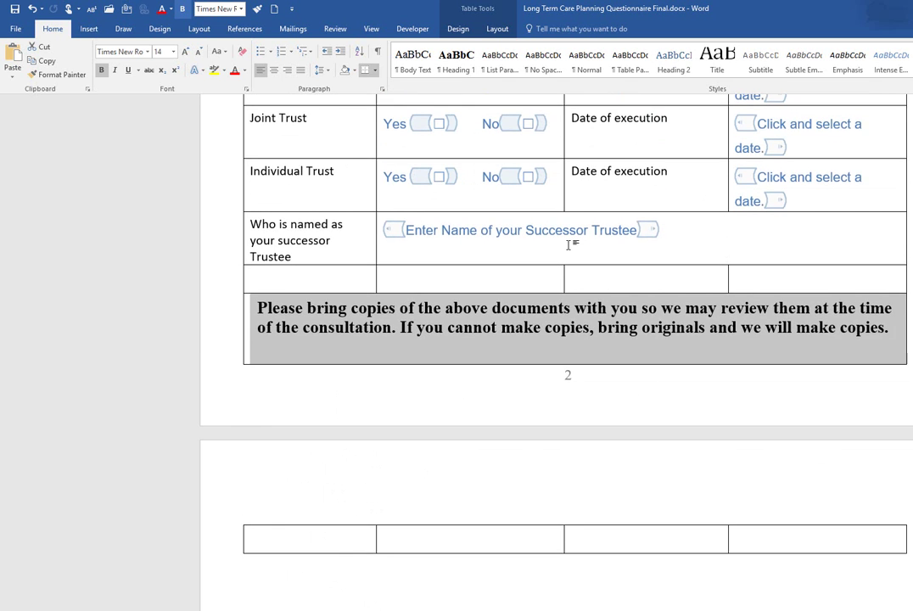
scroll(568, 245, "down", 6)
scroll(569, 245, "down", 12)
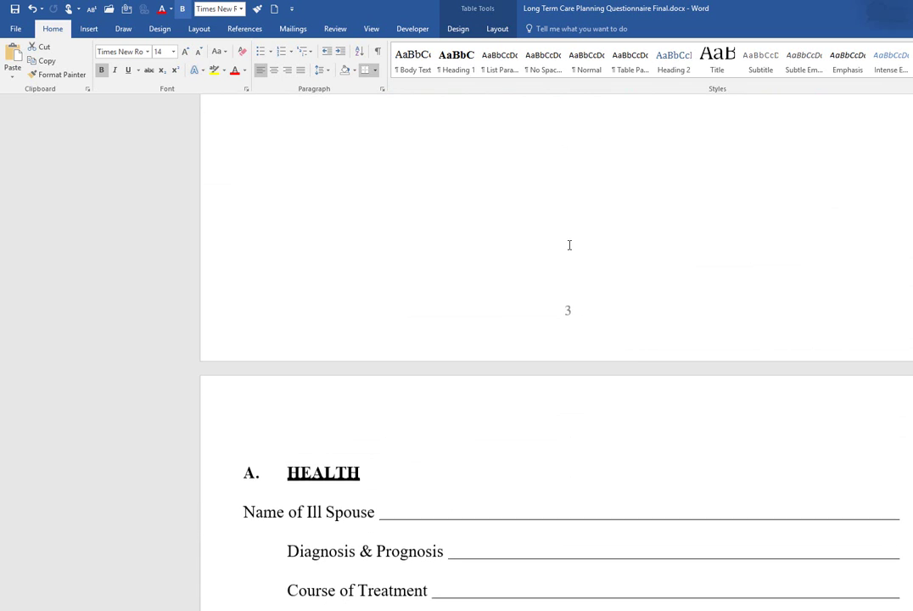
scroll(570, 245, "down", 3)
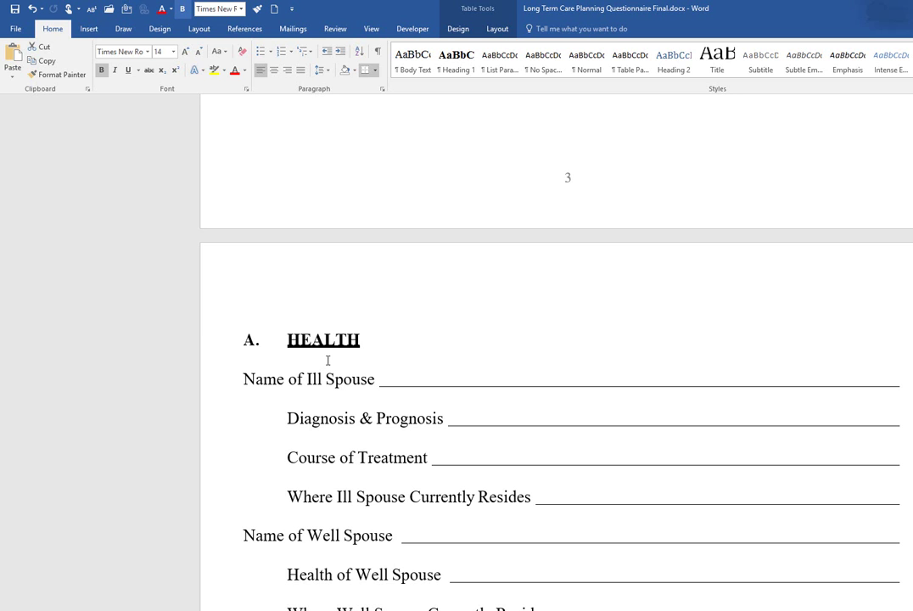
scroll(328, 360, "down", 1)
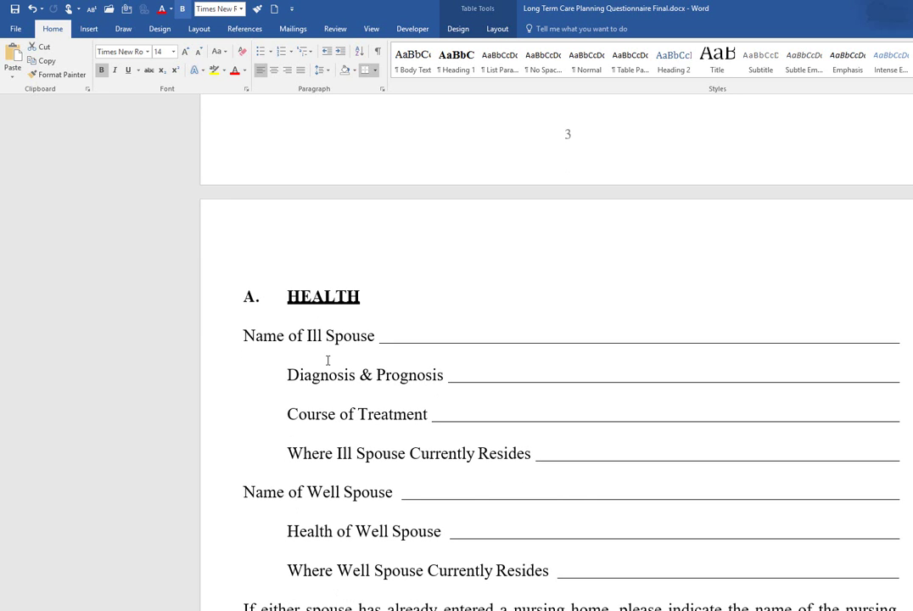
left_click_drag(357, 452, 337, 452)
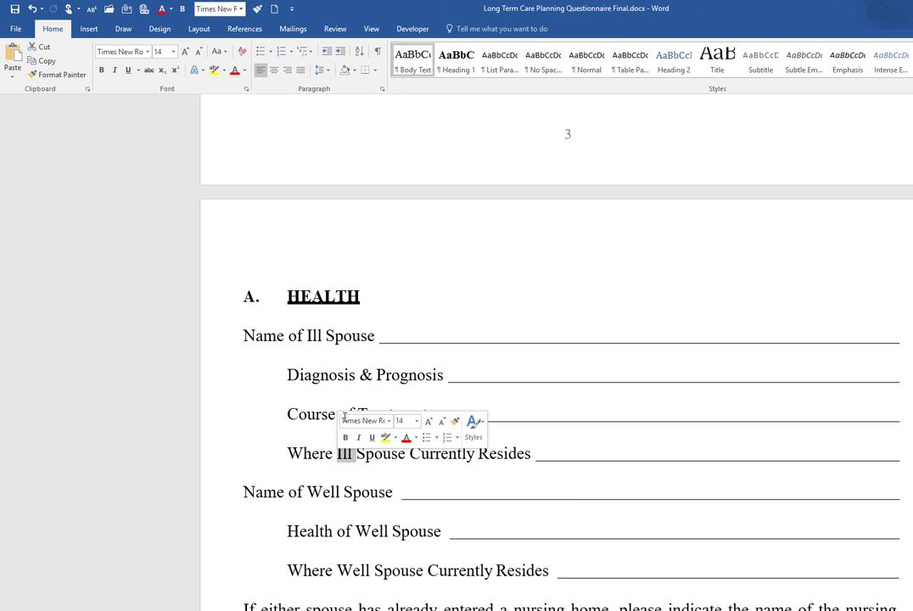
left_click_drag(306, 336, 323, 335)
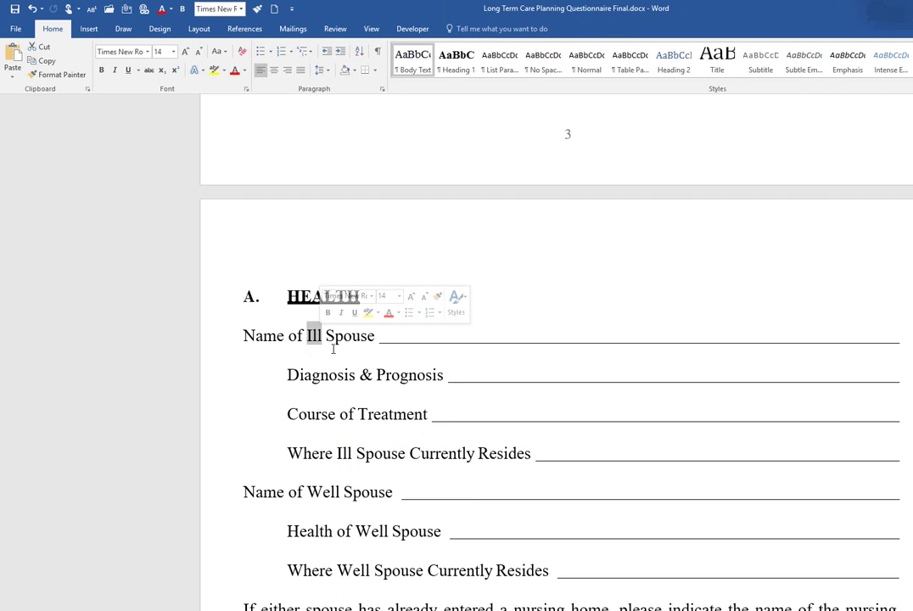
left_click(276, 334)
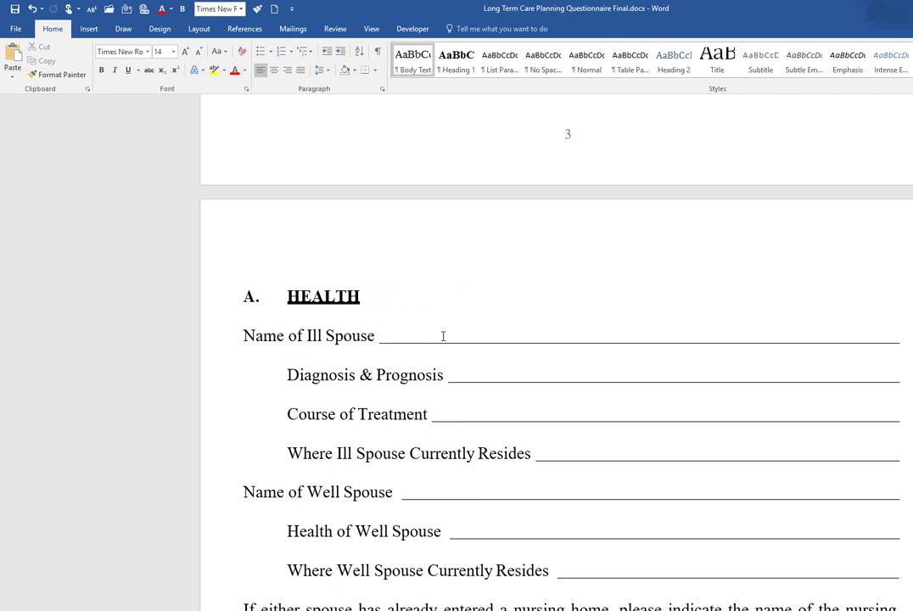
left_click(443, 337)
Add seven empty rows to the end of the table, around the single empty row on page 3
scroll(443, 336, "up", 10)
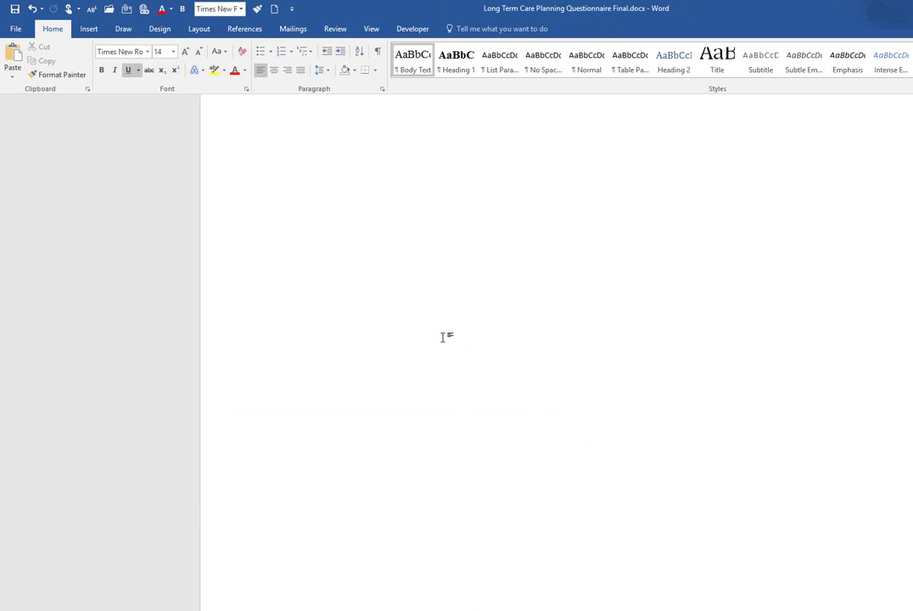
scroll(443, 337, "up", 8)
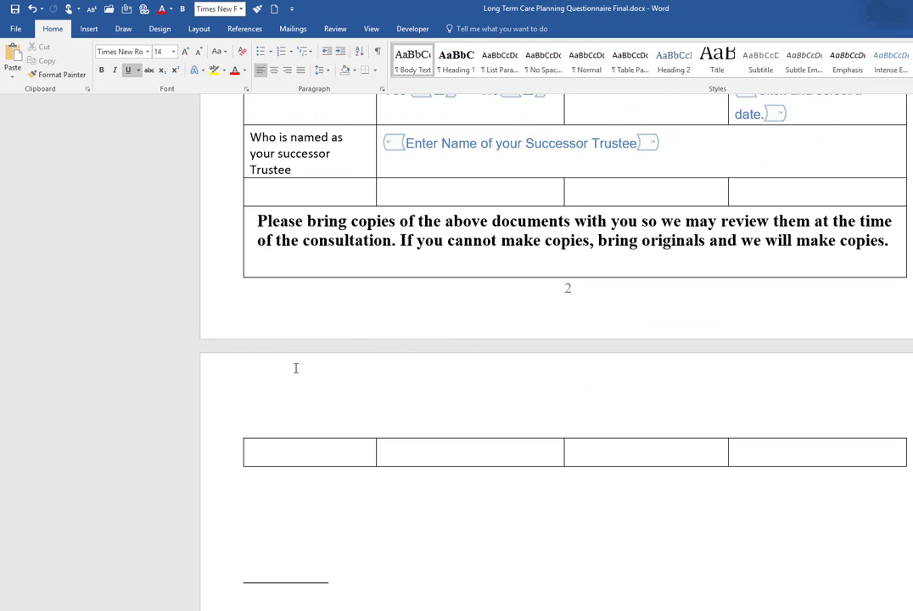
left_click(226, 455)
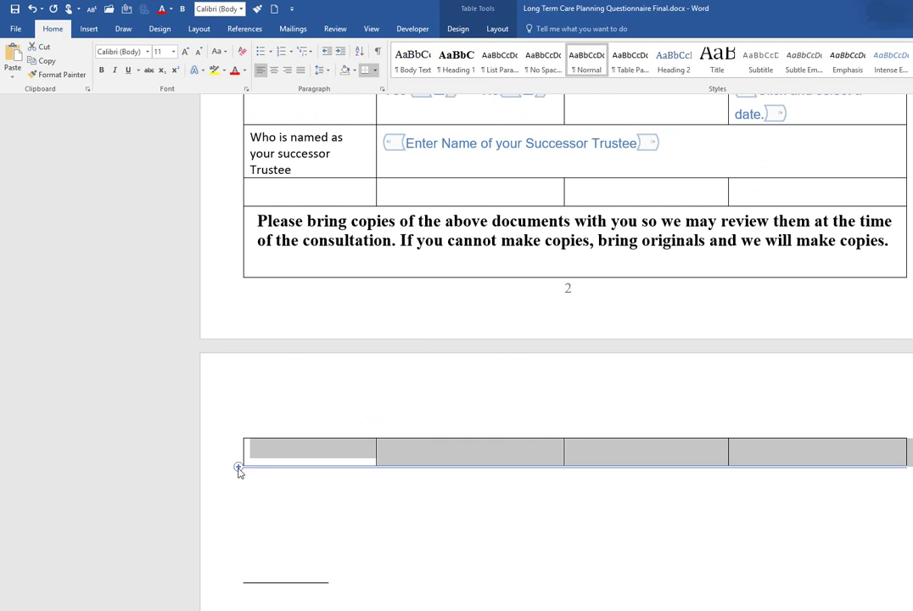
left_click(238, 467)
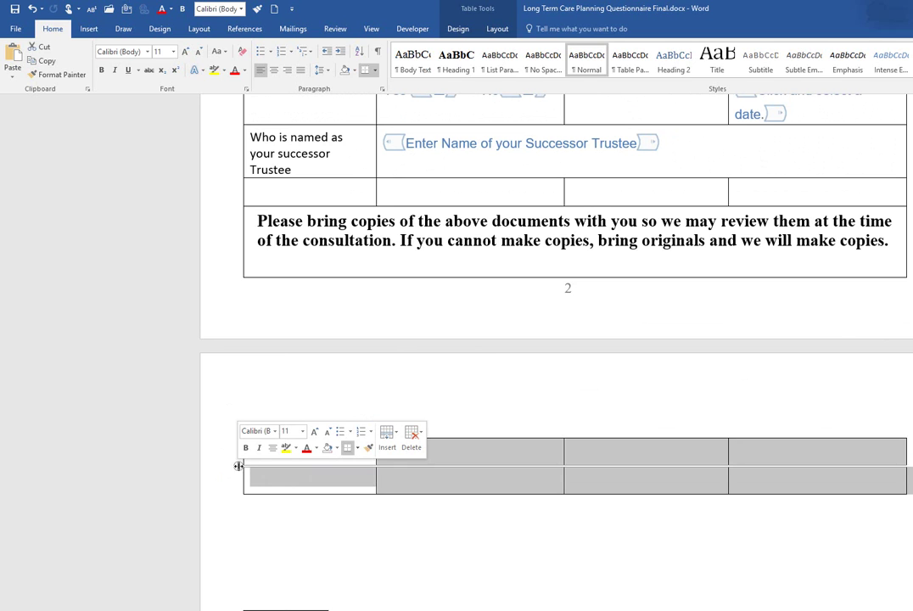
left_click(239, 465)
left_click(238, 466)
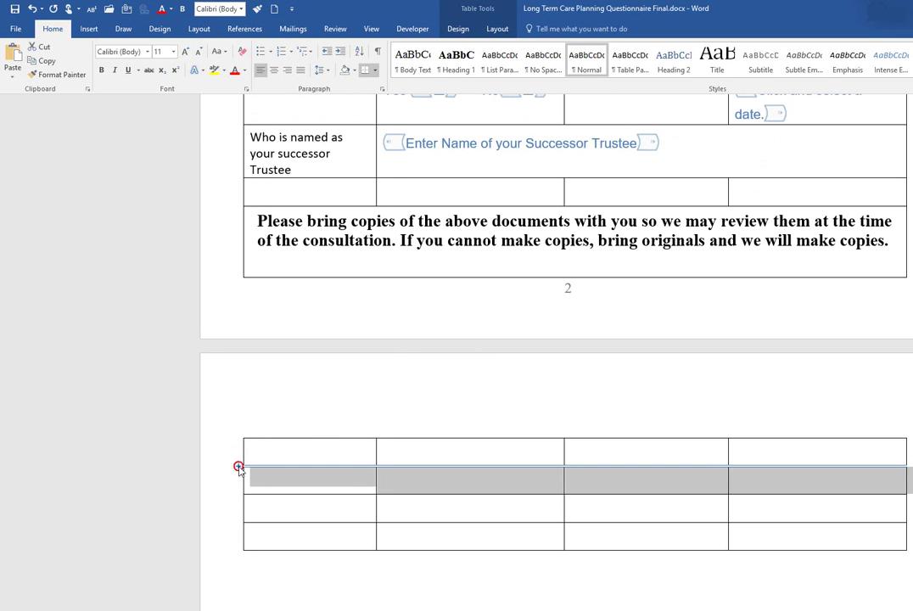
left_click(238, 466)
left_click(239, 467)
left_click(239, 466)
left_click(239, 466)
Delete the leftover blank paragraphs, underlines and question mark between the table and the HEALTH heading
scroll(399, 401, "down", 6)
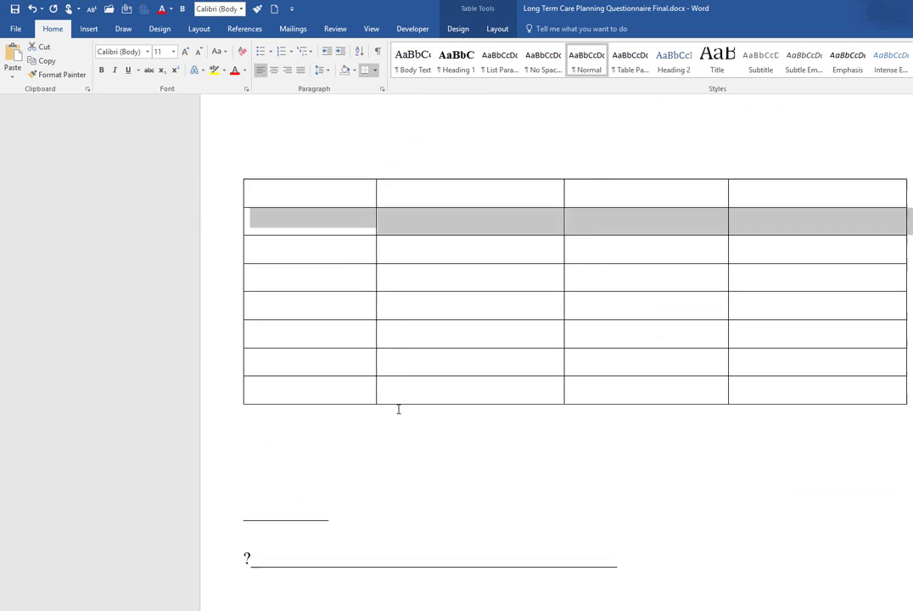
left_click_drag(259, 220, 295, 443)
left_click_drag(298, 501, 297, 498)
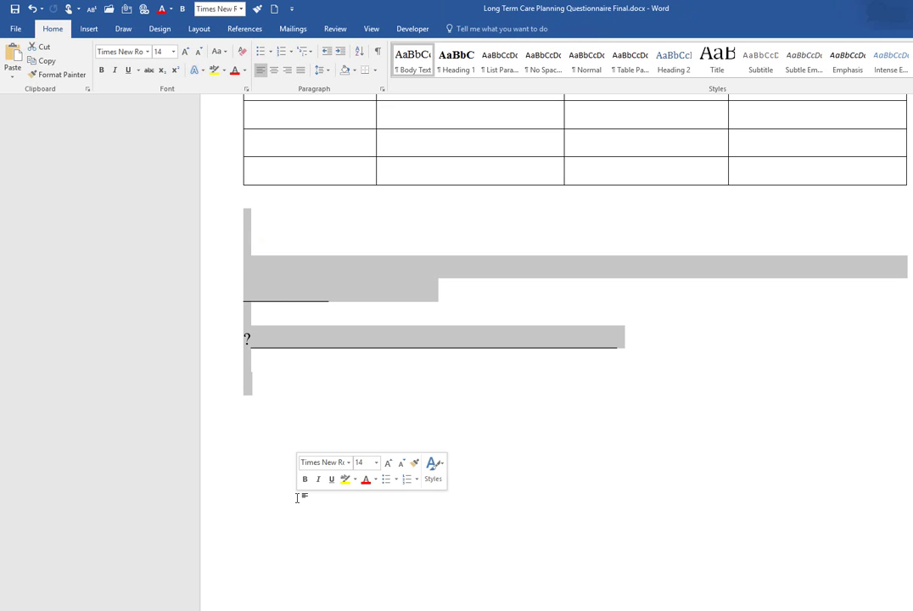
key("Delete")
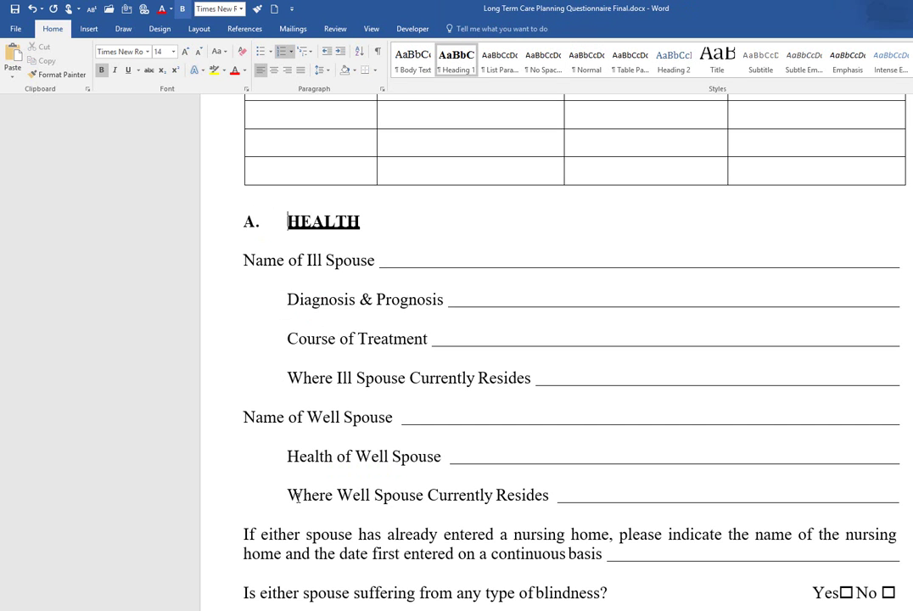
Move the "A. HEALTH" heading from below the table into the first cell of page 3's first empty row
scroll(293, 496, "up", 8)
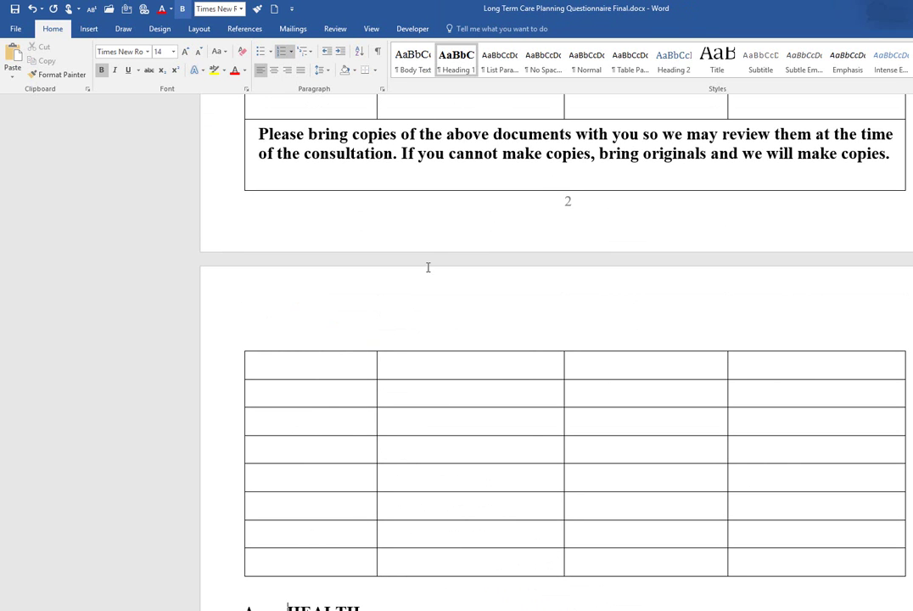
scroll(429, 243, "down", 2)
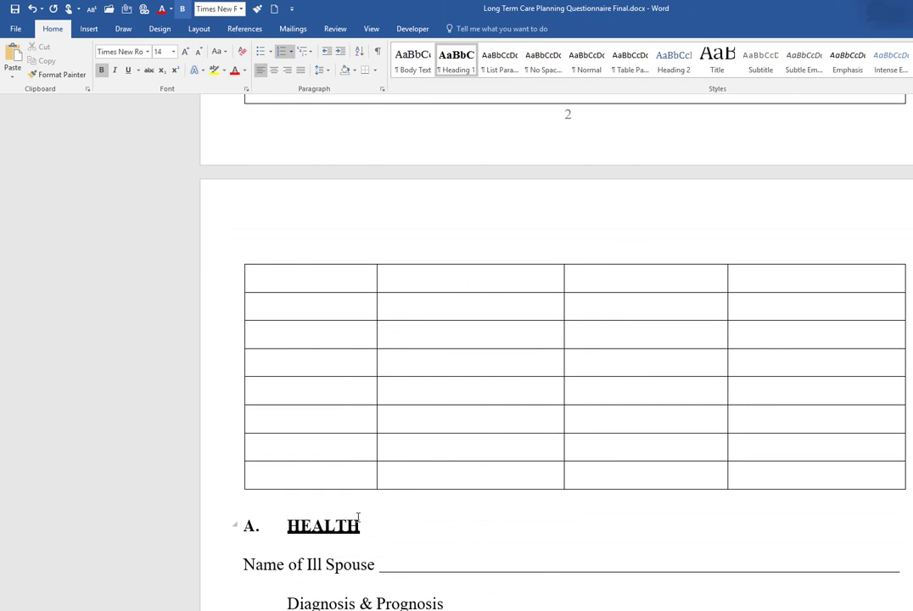
scroll(358, 518, "up", 4)
scroll(358, 518, "down", 4)
left_click_drag(363, 525, 226, 534)
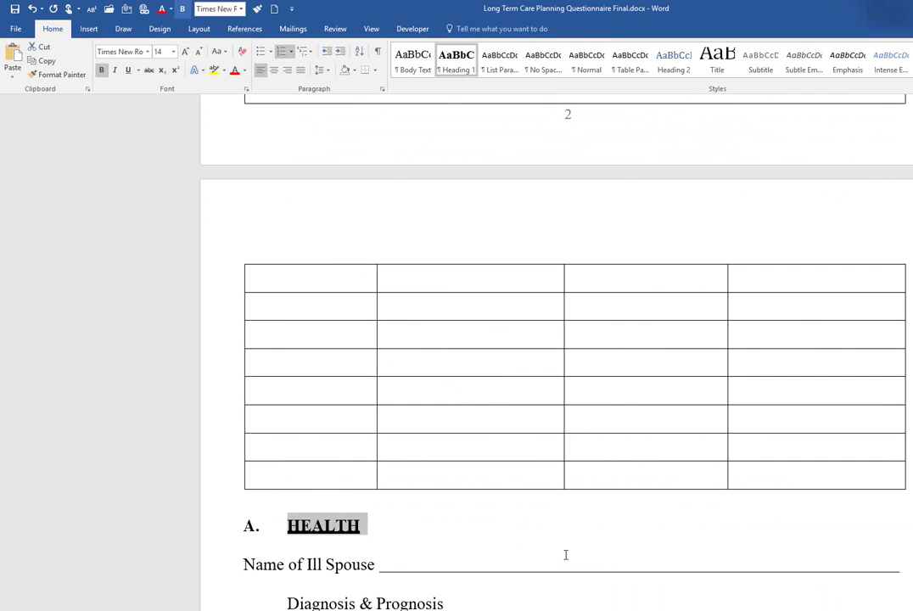
key("Delete")
scroll(293, 390, "up", 3)
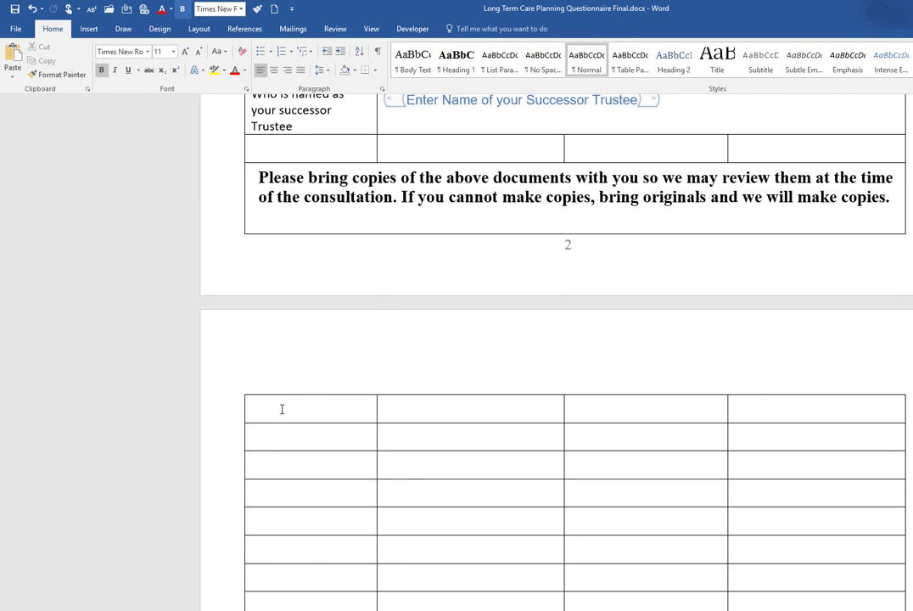
left_click(281, 409)
type("A.\tHEALTH")
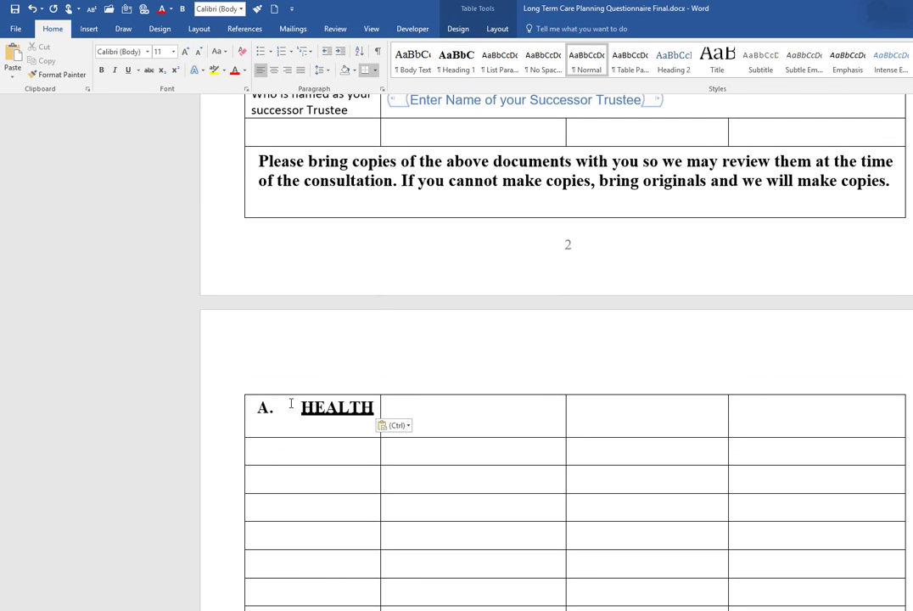
Move the "Name of Ill Spouse" label from below the table into the first cell under the HEALTH heading
scroll(301, 411, "down", 7)
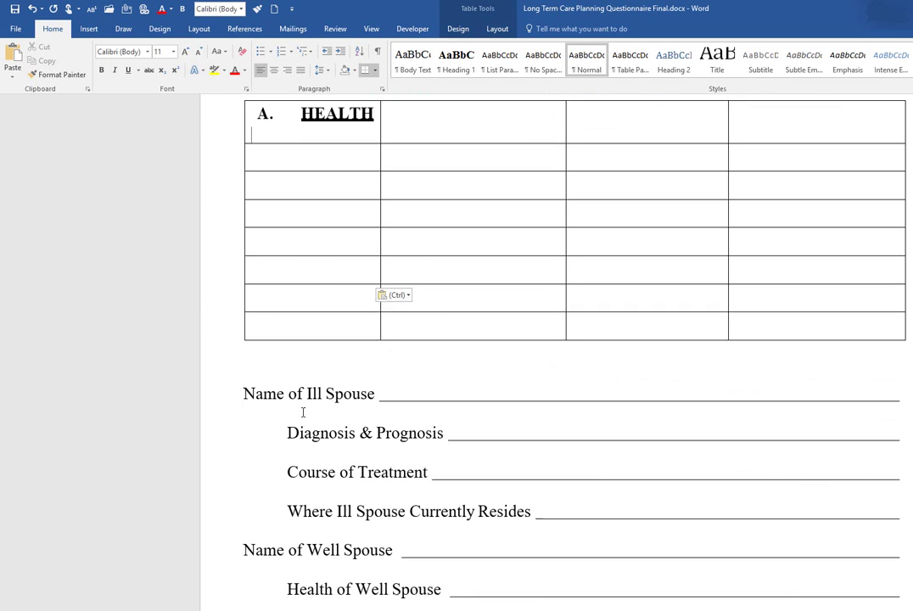
left_click_drag(377, 379, 248, 390)
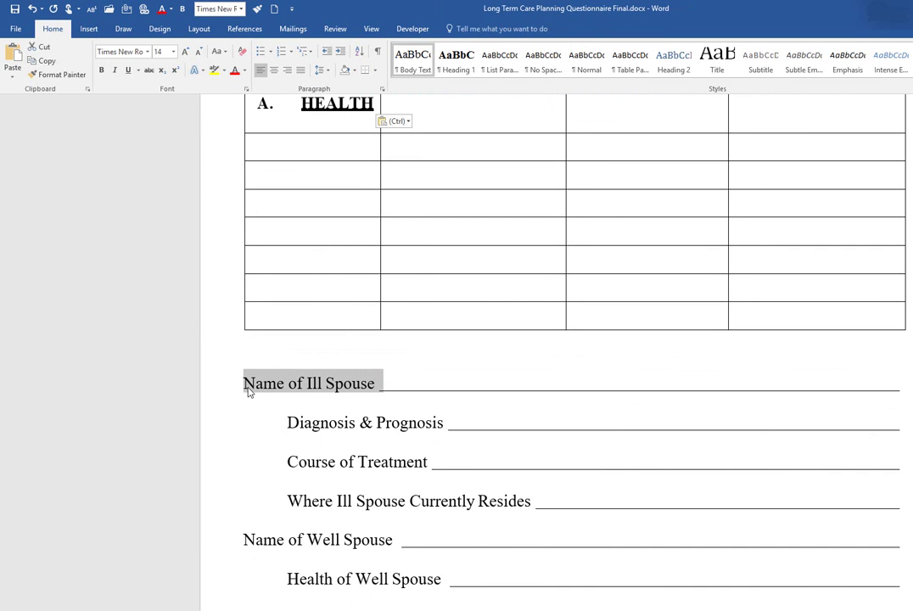
key("ctrl+x")
left_click(289, 151)
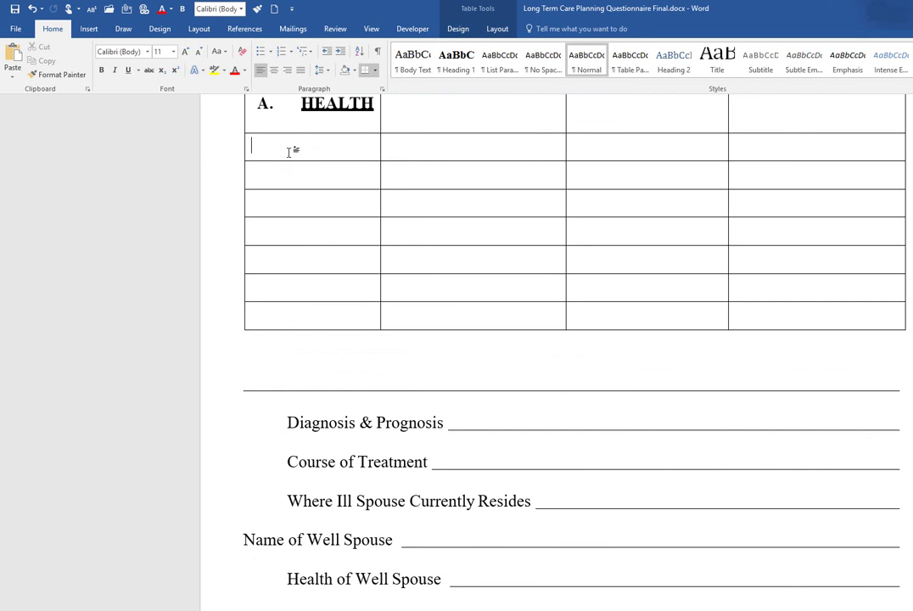
key("ctrl+v")
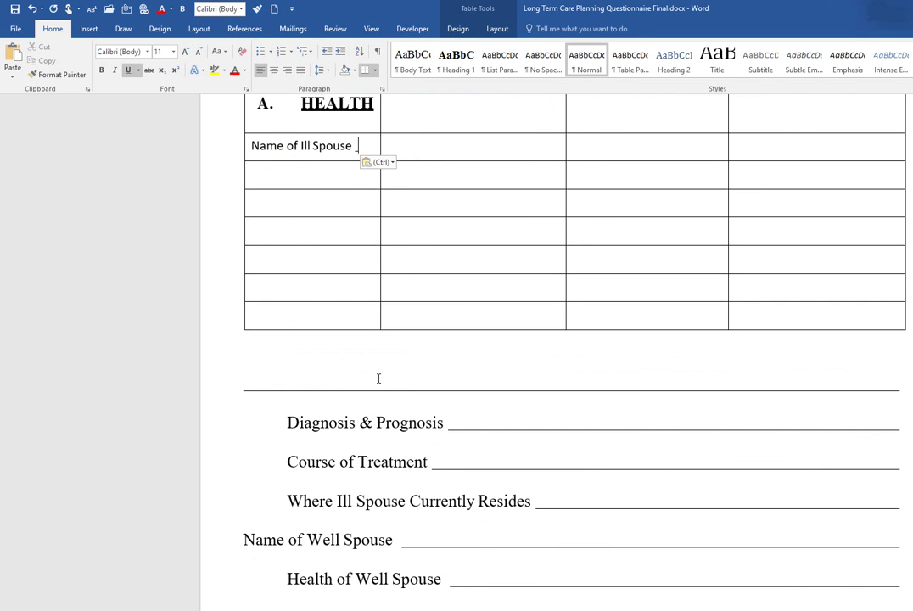
Copy the successor Trustee name content control into the cell beside "Name of Ill Spouse"
scroll(415, 200, "up", 1)
left_click(406, 233)
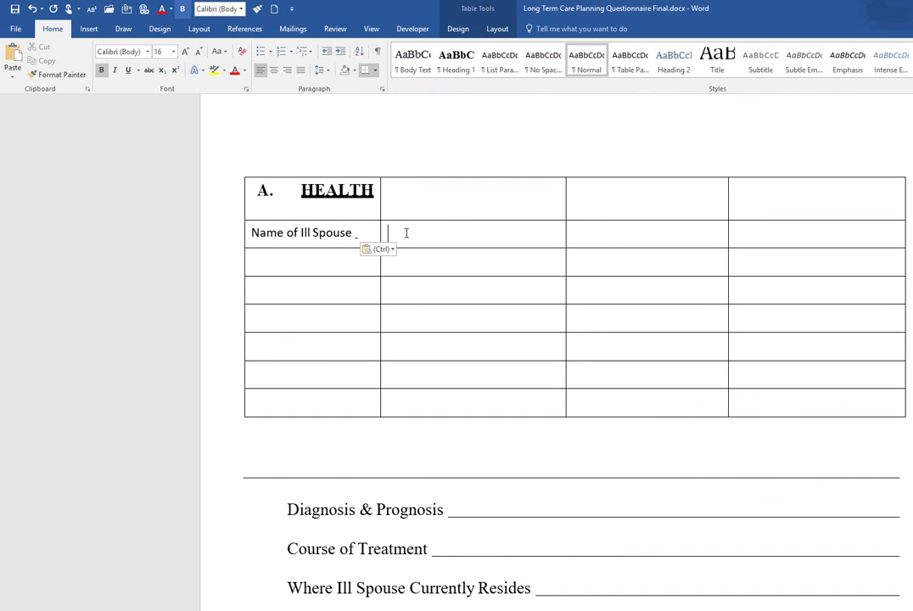
scroll(405, 232, "up", 4)
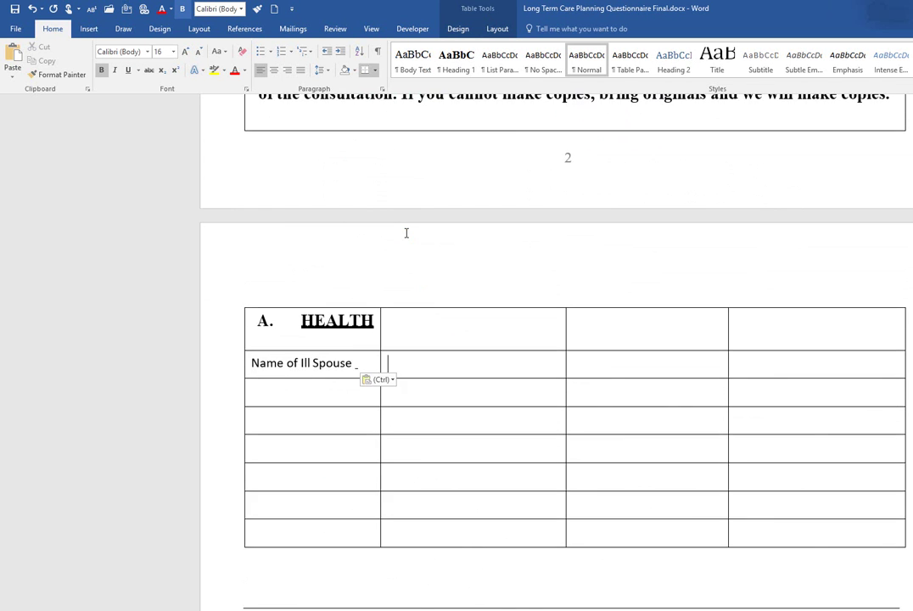
left_click_drag(637, 186, 400, 197)
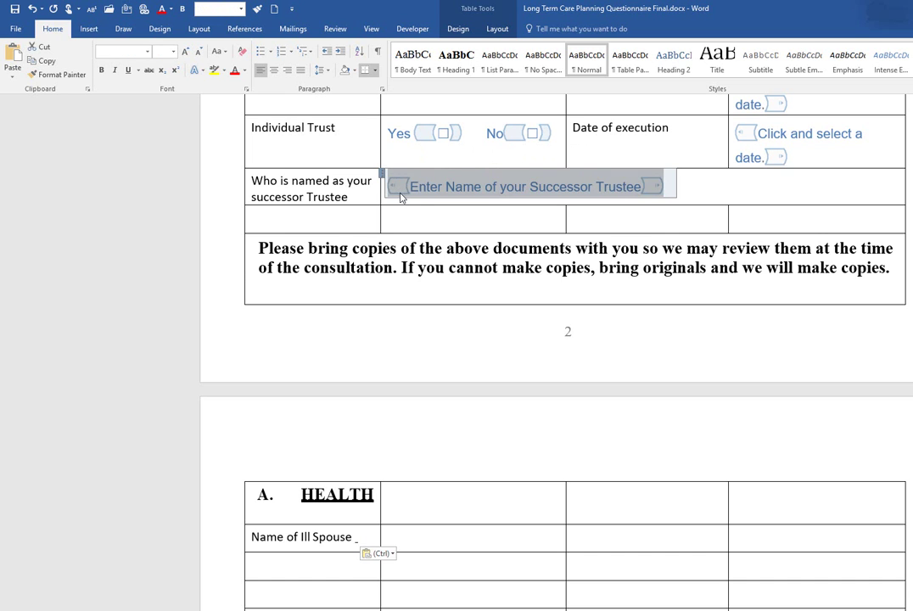
left_click(424, 540)
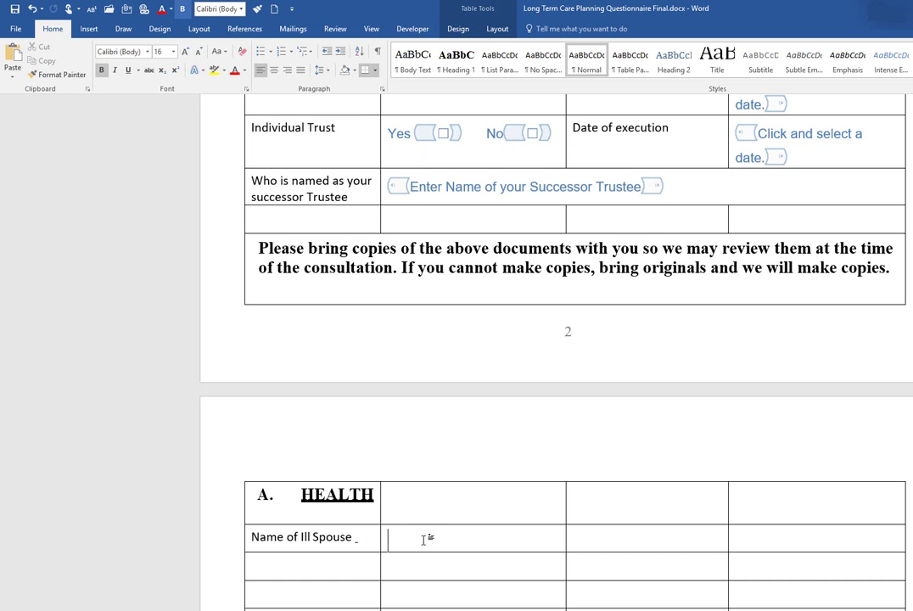
key("ctrl+v")
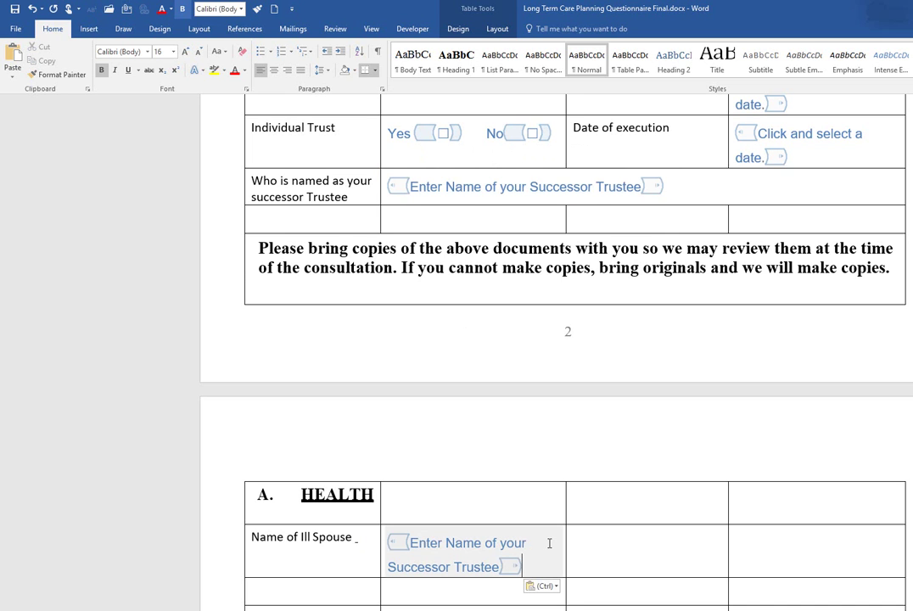
Merge the three answer cells of the "Name of Ill Spouse" row into one cell
left_click_drag(795, 544, 526, 555)
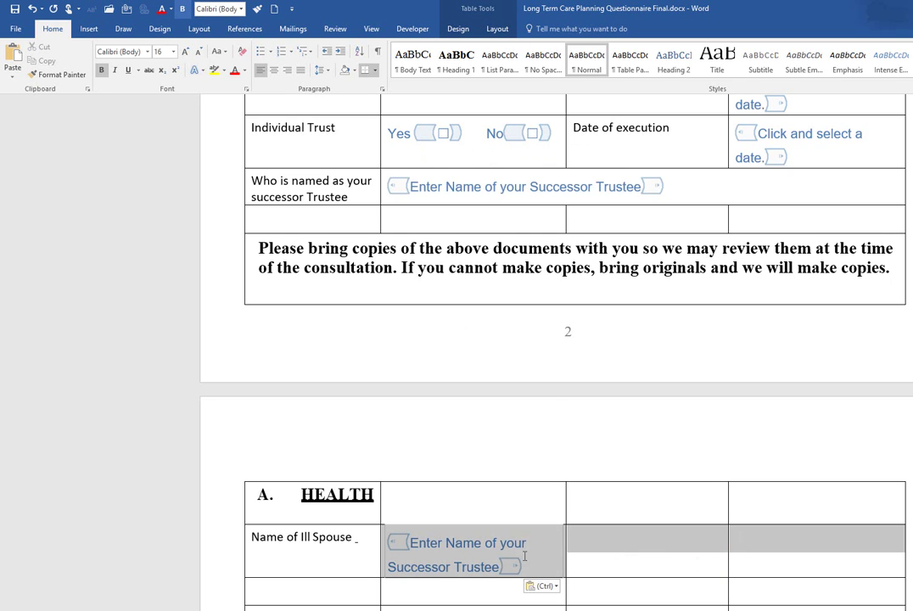
right_click(526, 555)
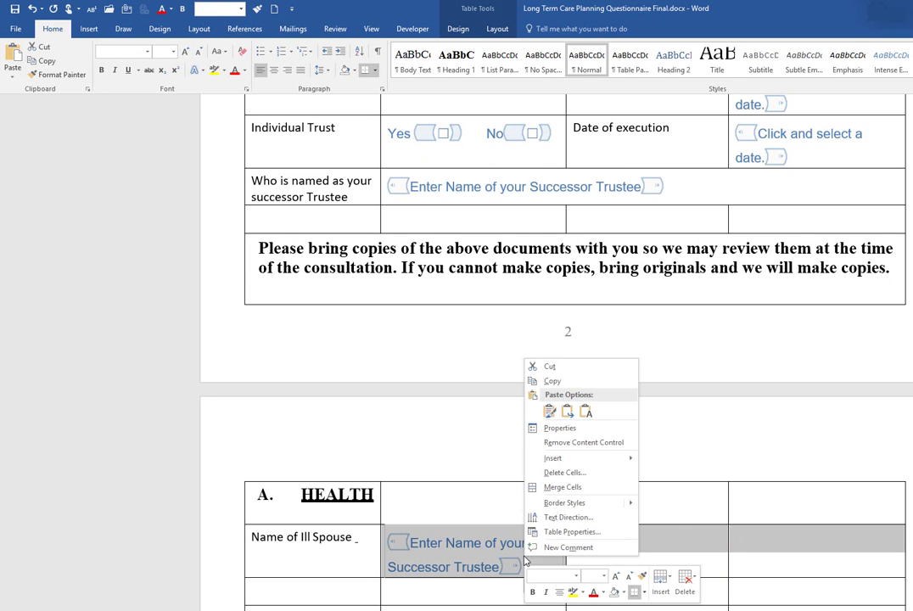
left_click(551, 487)
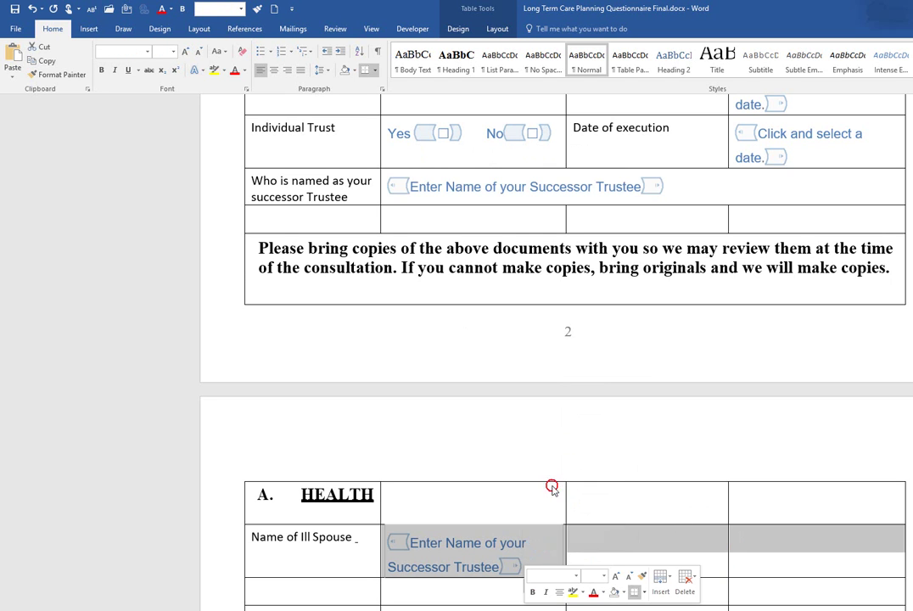
Change the placeholder text of the copied control in the "Name of Ill Spouse" row to "Enter Name of ill Spouse"
double_click(512, 542)
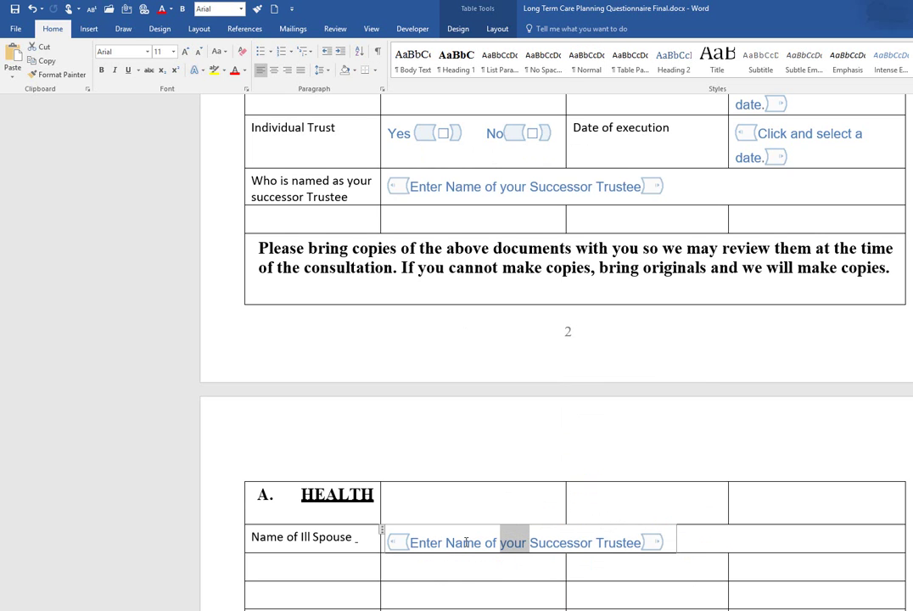
left_click_drag(499, 542, 642, 543)
key("BackSpace")
type("ill Spouse")
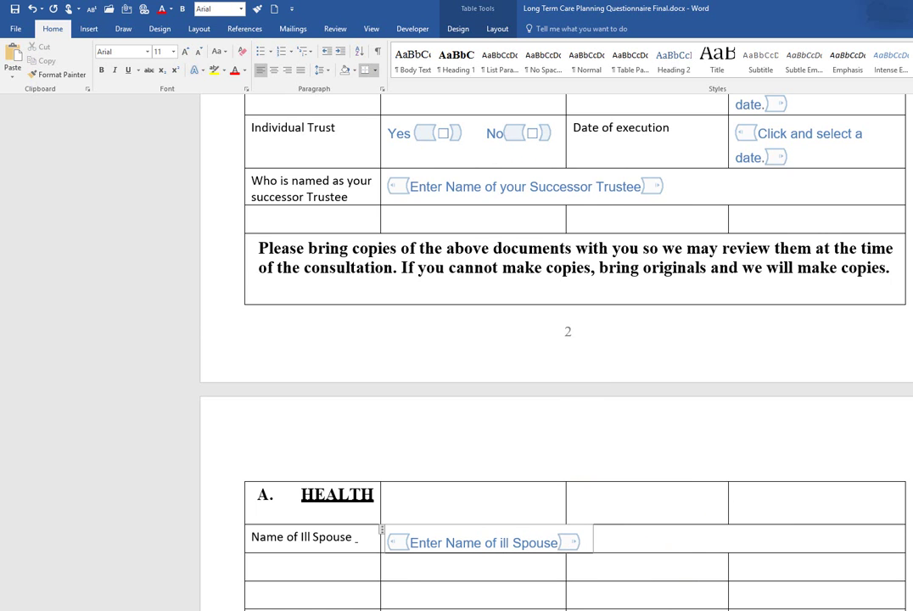
scroll(634, 533, "down", 8)
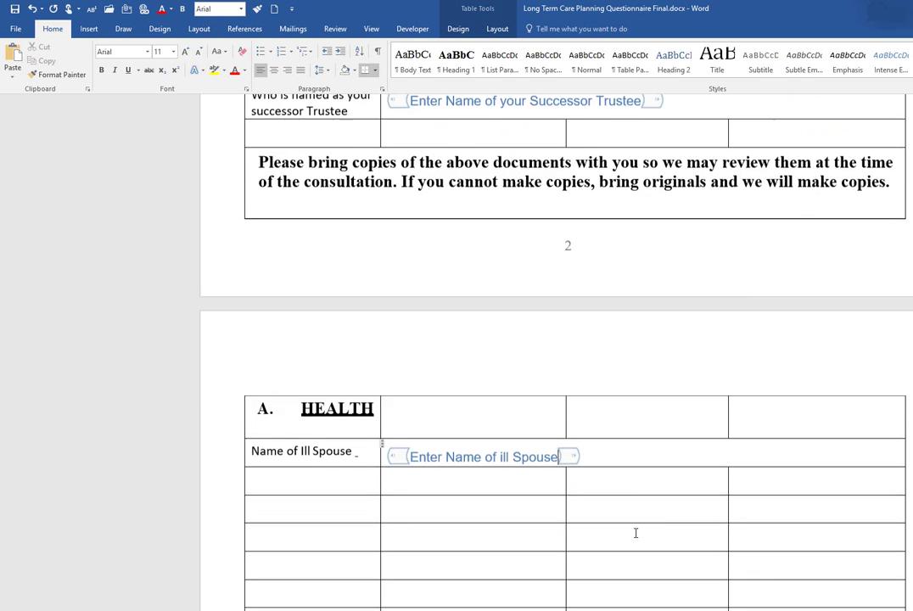
Copy the question "Is either spouse suffering from any type of blindness?" into the first column, four rows below "Name of Ill Spouse"
scroll(634, 534, "down", 2)
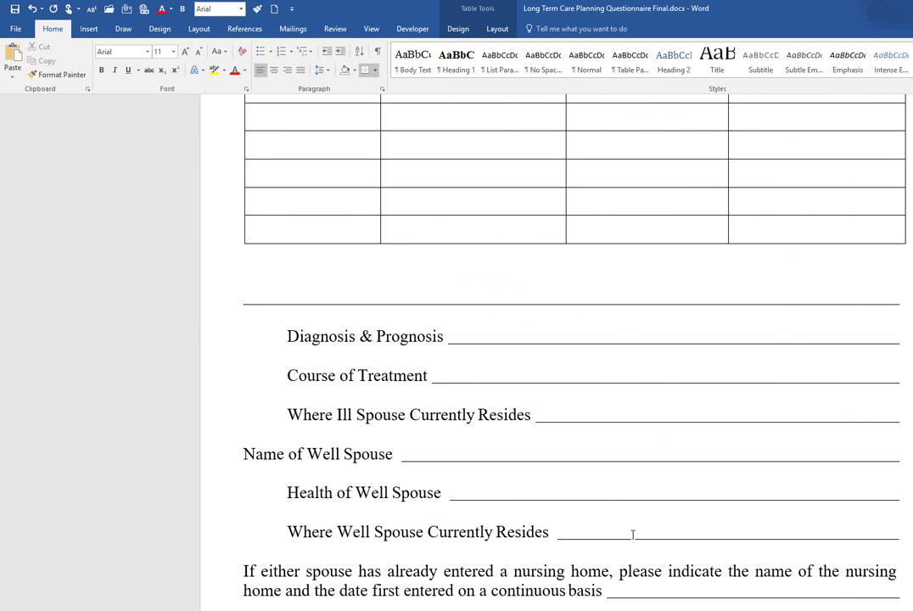
scroll(632, 534, "down", 3)
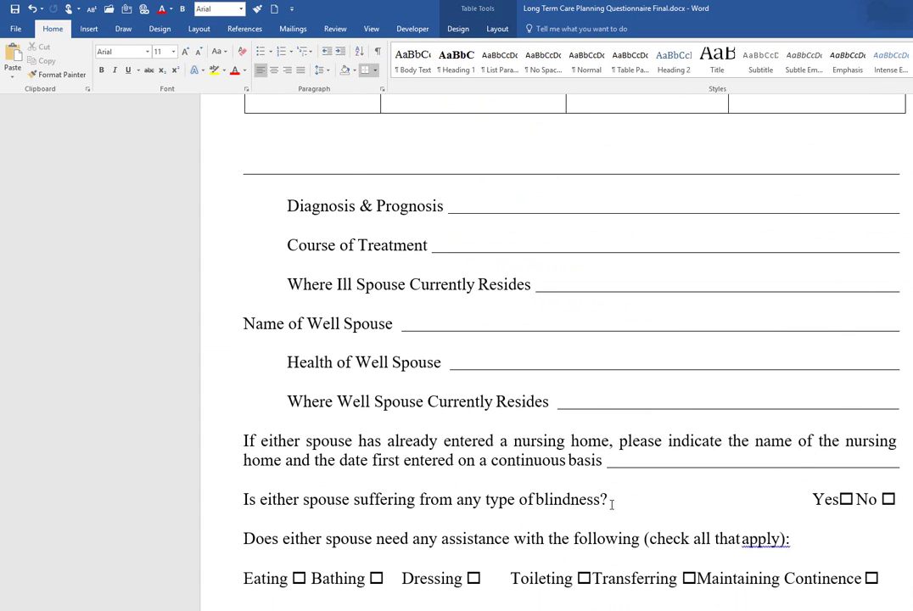
left_click_drag(609, 500, 243, 500)
key("ctrl+c")
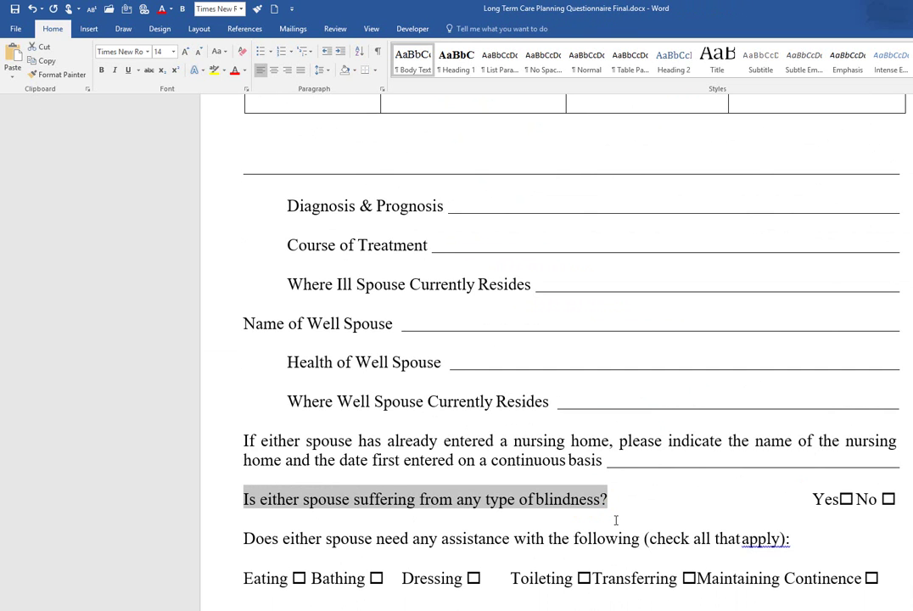
scroll(615, 520, "up", 5)
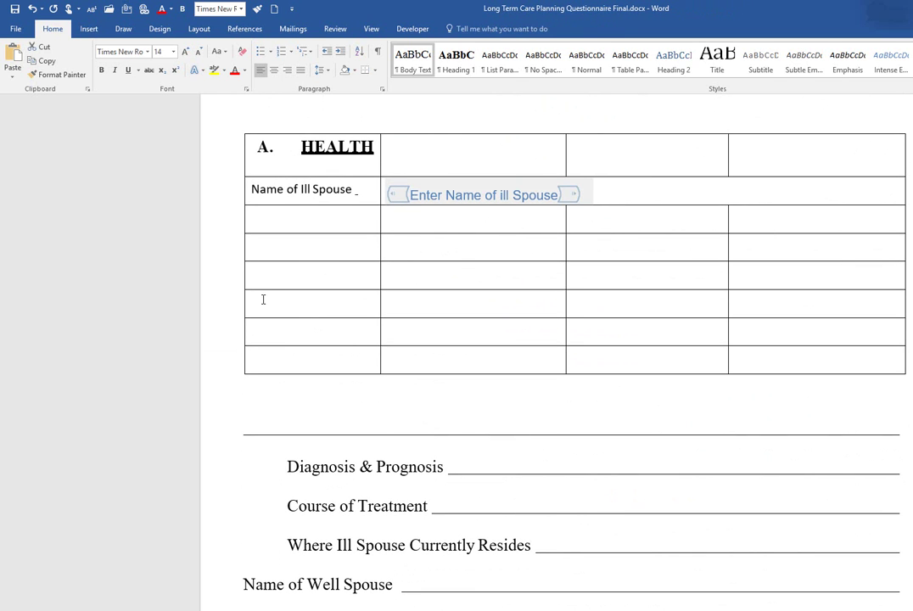
left_click(263, 299)
key("ctrl+v")
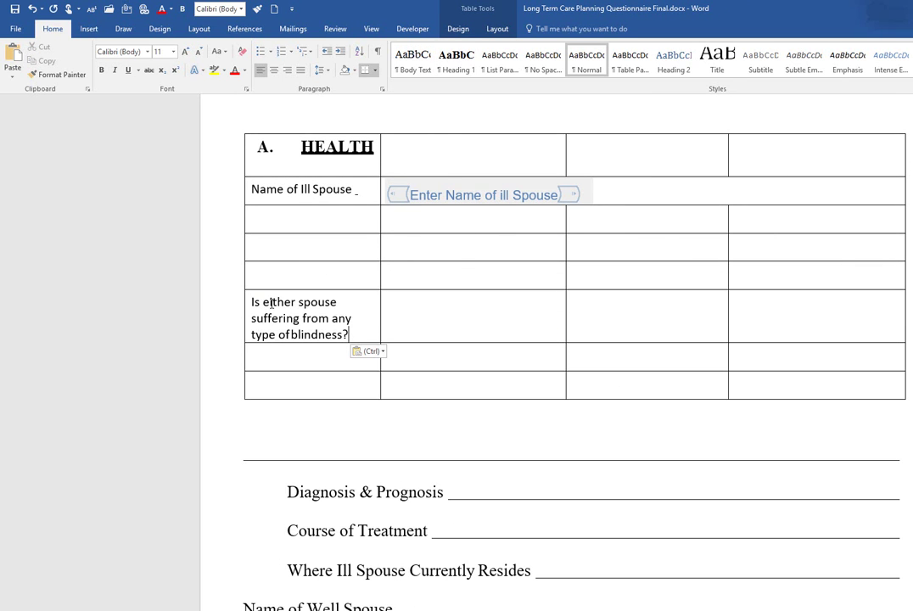
Copy the Yes and No checkbox controls from the "Individual Trust" row into the cell beside the blindness question
scroll(468, 322, "down", 3)
scroll(469, 322, "down", 6)
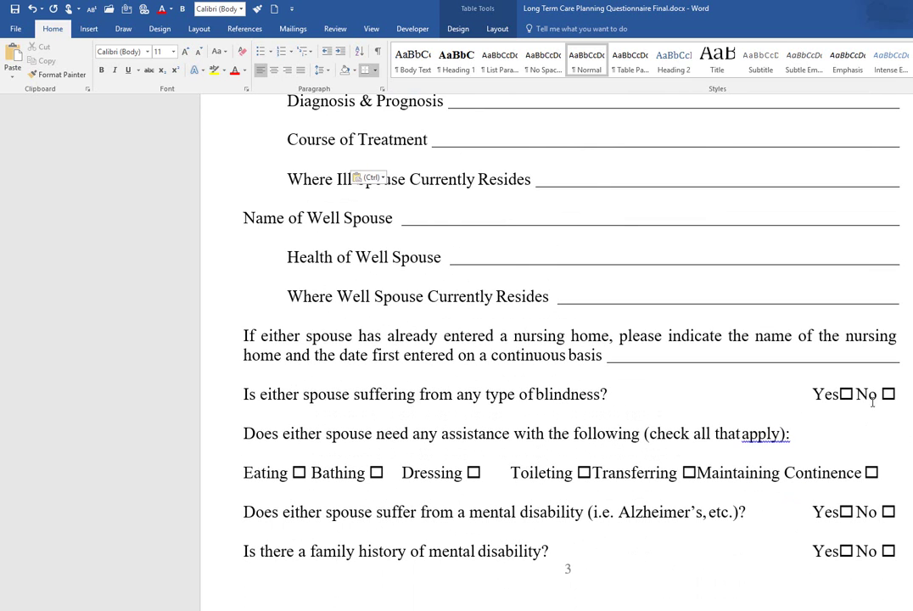
scroll(865, 403, "up", 8)
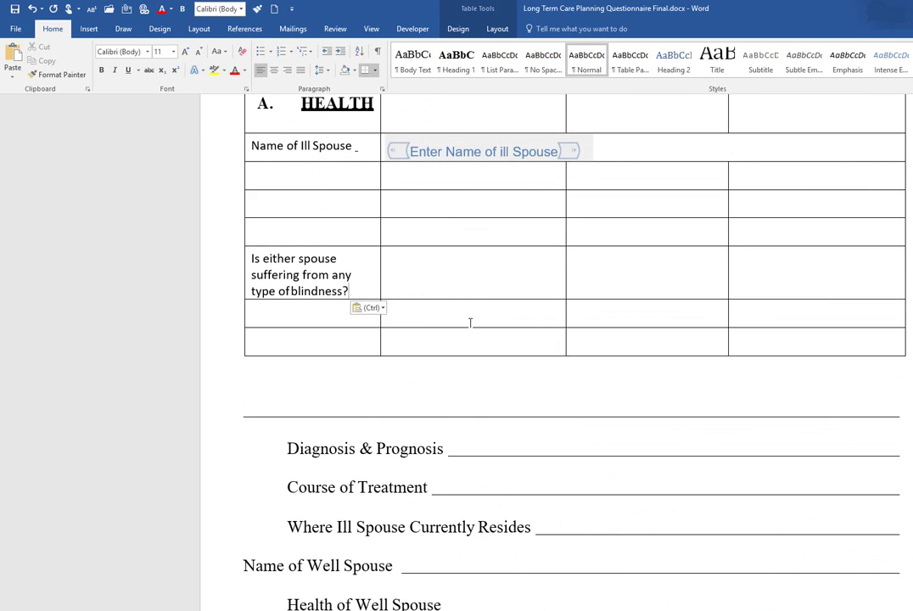
scroll(471, 324, "up", 12)
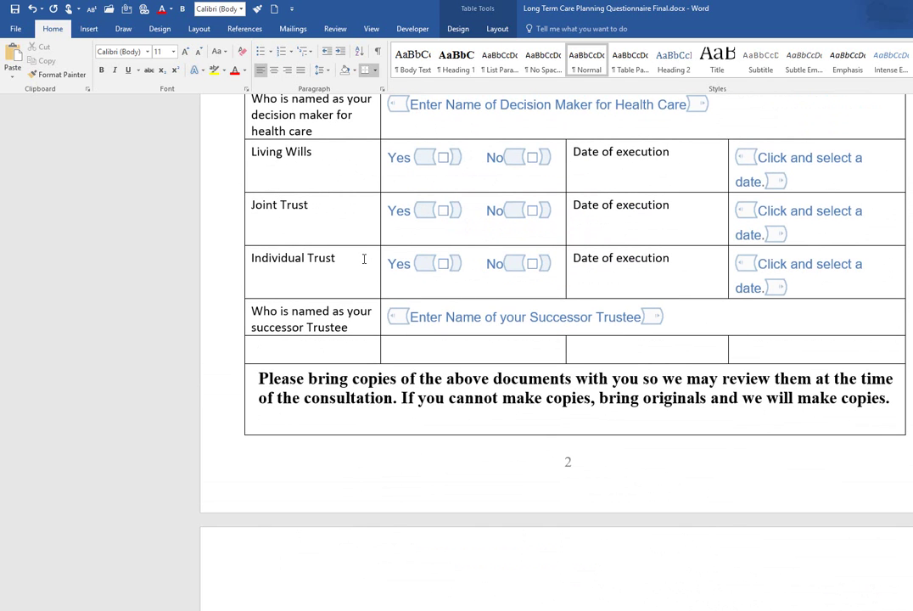
left_click(387, 263)
key("ctrl+v")
left_click_drag(388, 263, 553, 265)
key("ctrl+c")
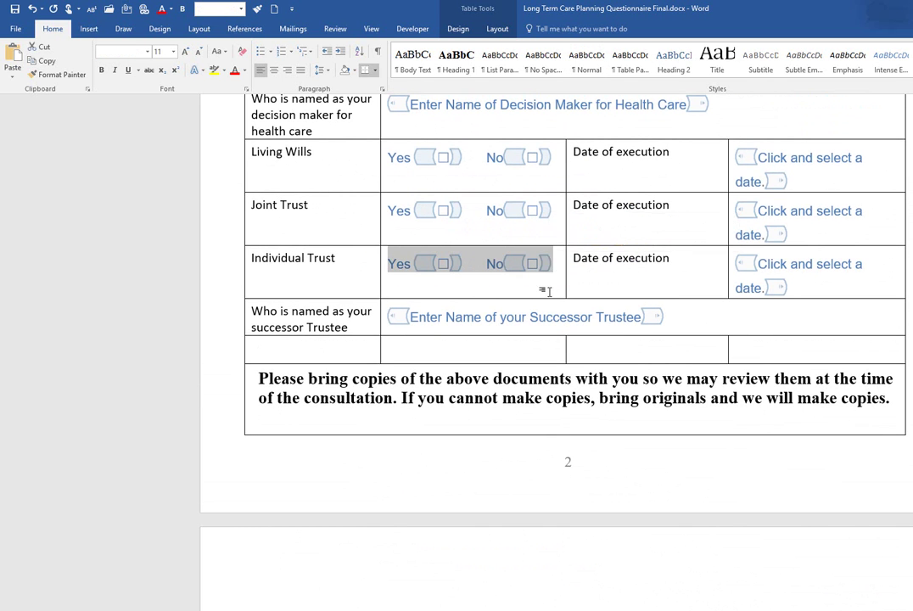
scroll(535, 313, "down", 4)
scroll(413, 489, "down", 2)
left_click(392, 520)
key("ctrl+v")
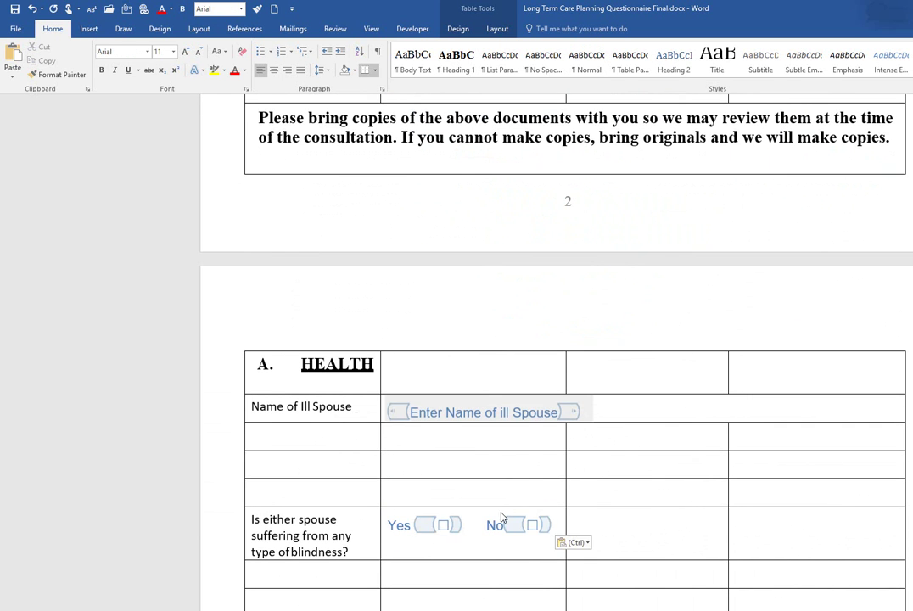
Select the word "Eating" in the line of assistance options below the Health table
scroll(501, 514, "down", 6)
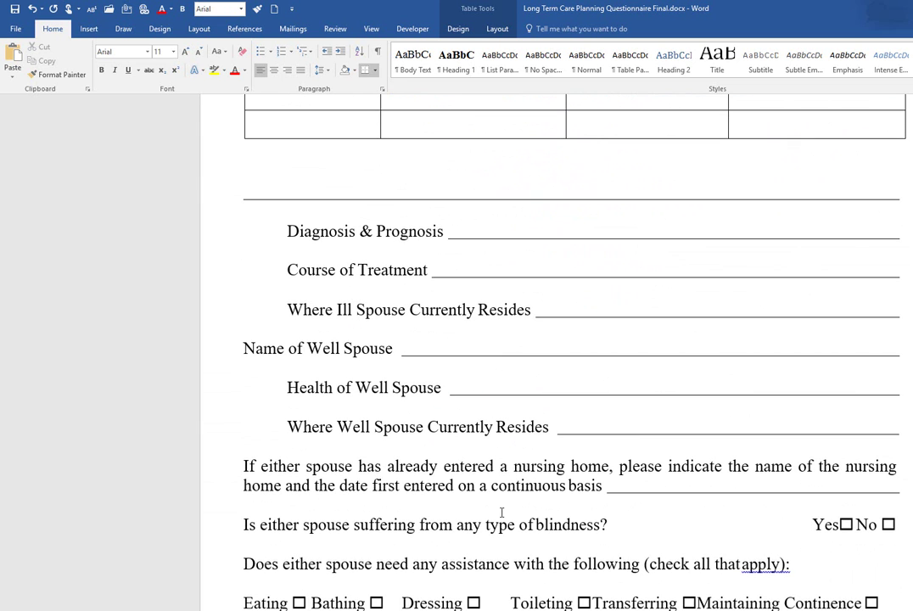
scroll(501, 512, "up", 5)
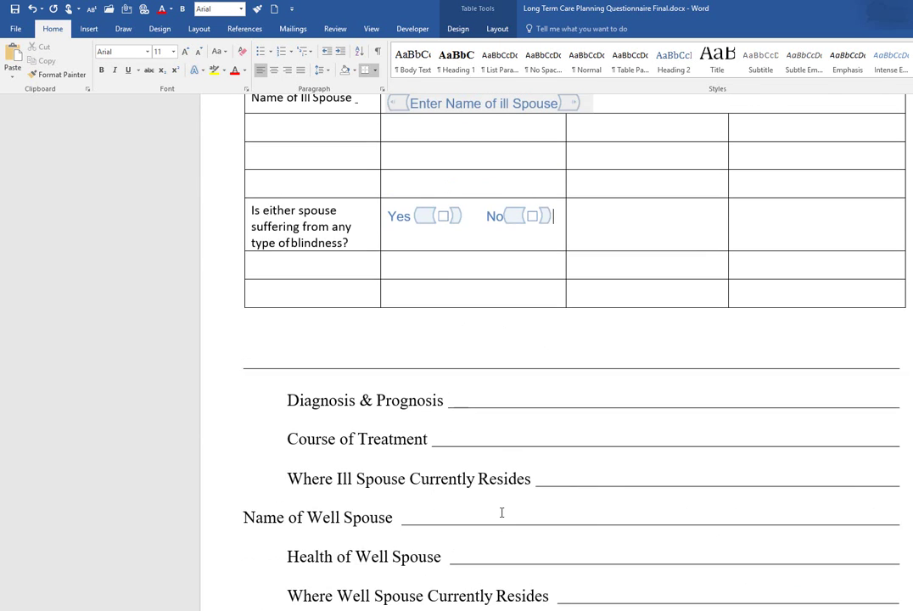
scroll(502, 512, "up", 6)
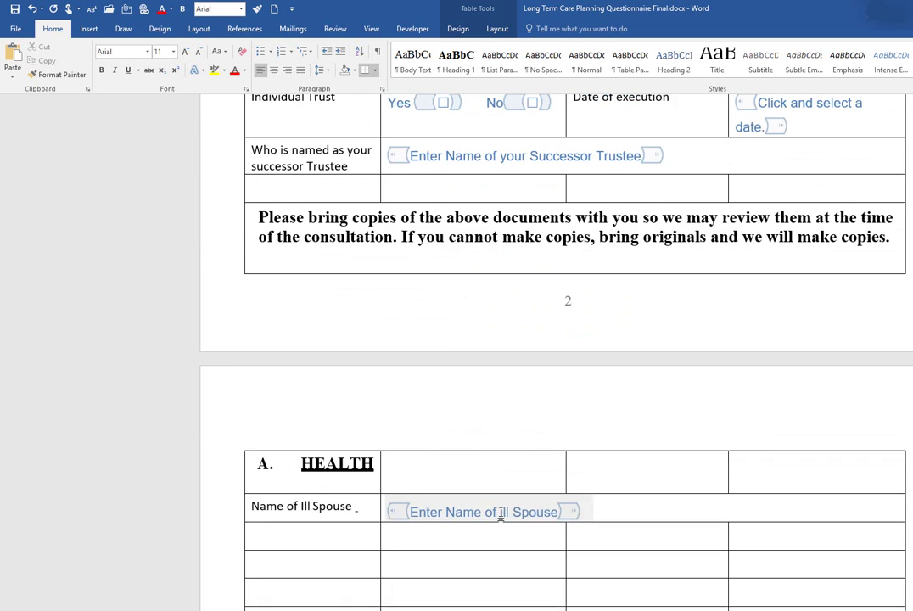
scroll(508, 506, "up", 2)
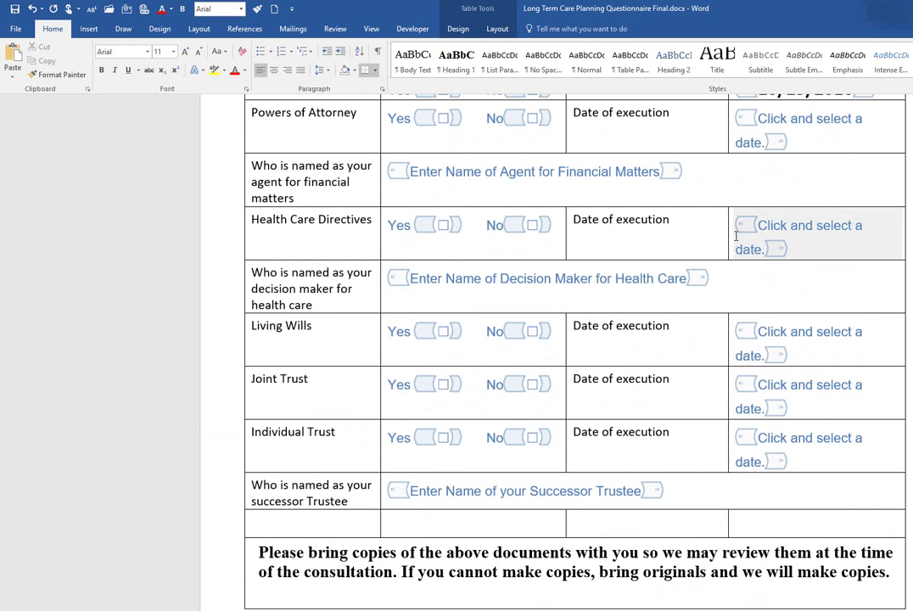
scroll(618, 504, "down", 10)
scroll(618, 504, "down", 8)
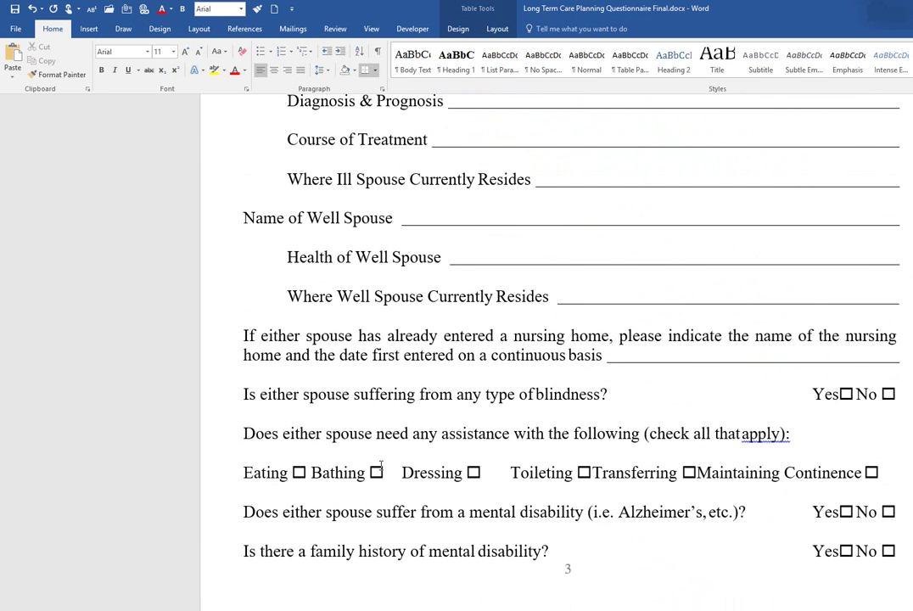
double_click(246, 472)
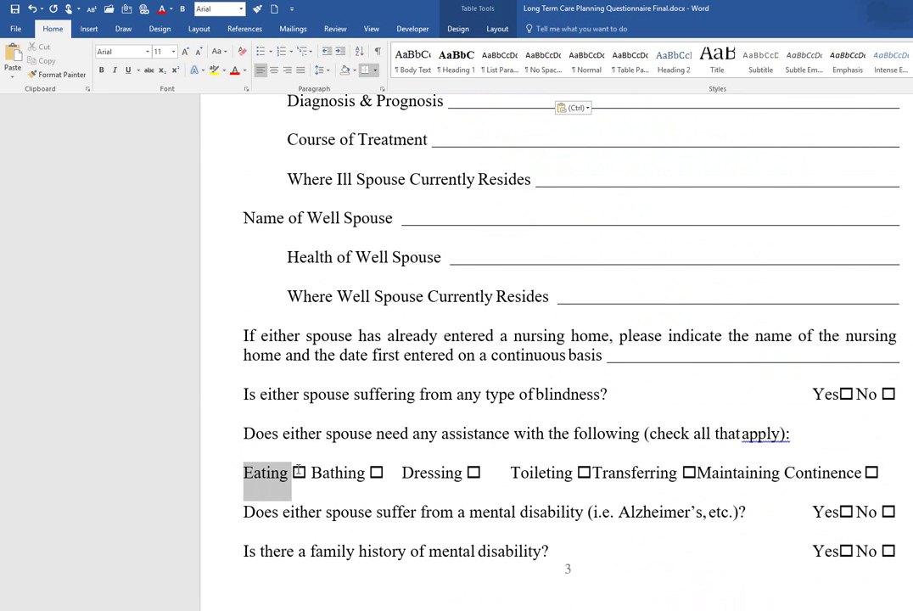